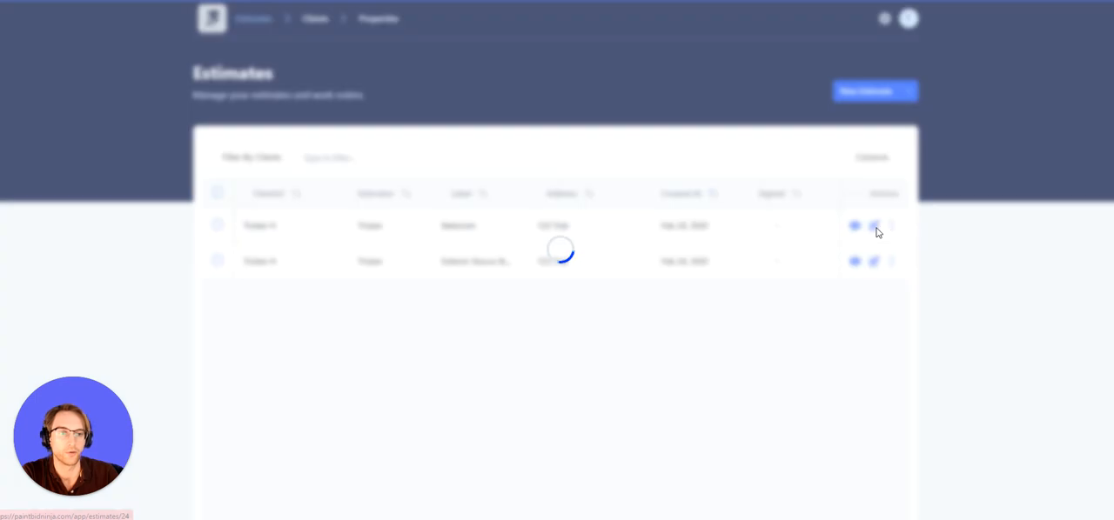
Review the estimate's setup details: label, property and client, estimate type and general description
{"action": "scroll", "coordinate": [701, 239], "scroll_direction": "down", "scroll_amount": 1}
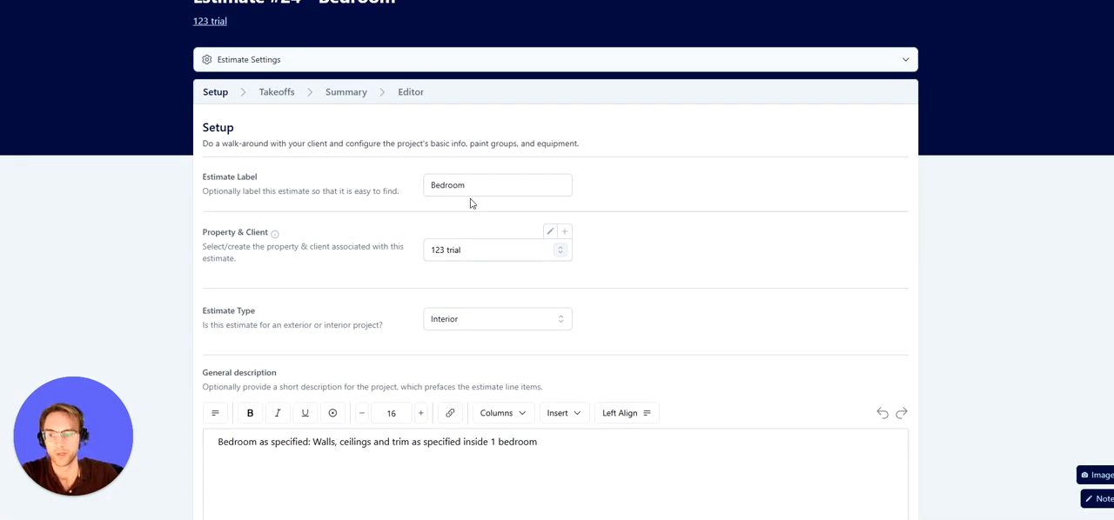
{"action": "scroll", "coordinate": [587, 213], "scroll_direction": "down", "scroll_amount": 1}
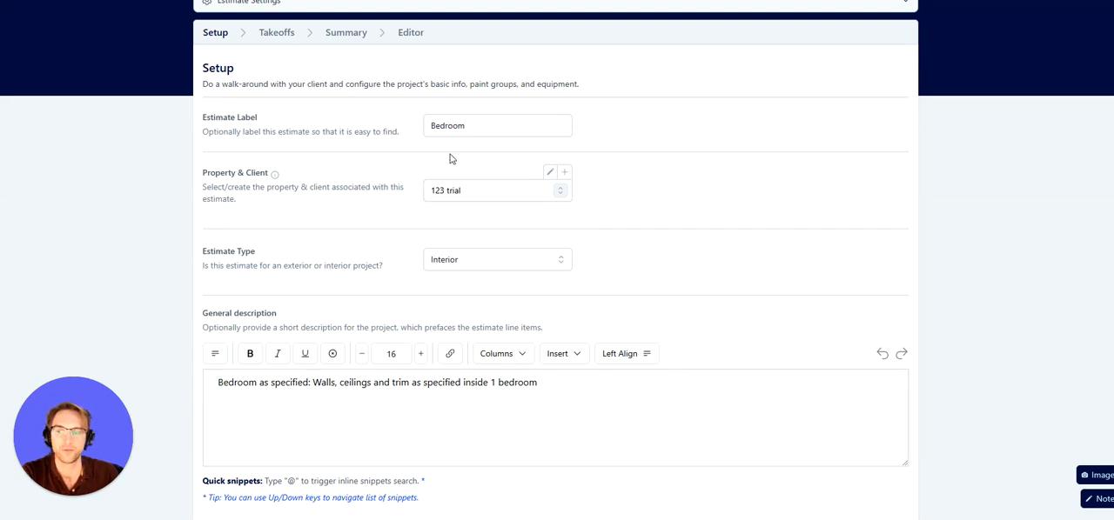
{"action": "scroll", "coordinate": [635, 182], "scroll_direction": "down", "scroll_amount": 2}
{"action": "left_click", "coordinate": [892, 438]}
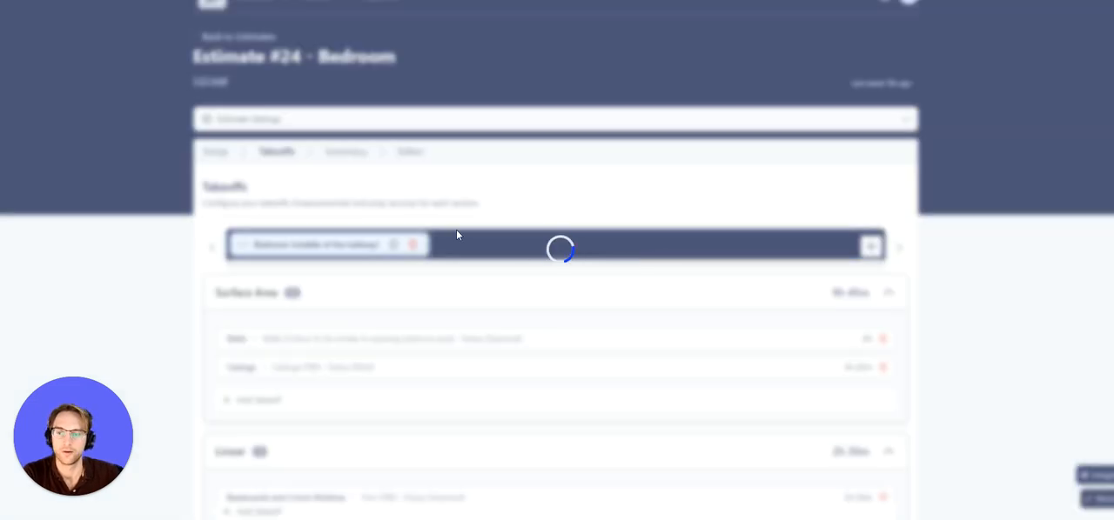
Scroll through the estimate document preview, reviewing contact info, paint groups, includes, images, prep, notes and totals
{"action": "scroll", "coordinate": [578, 274], "scroll_direction": "down", "scroll_amount": 6}
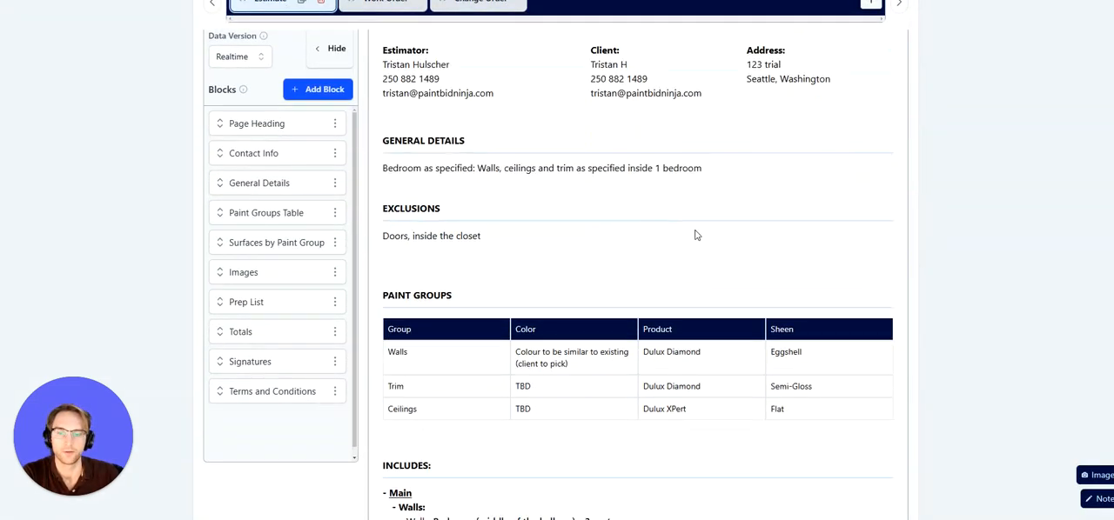
{"action": "scroll", "coordinate": [680, 235], "scroll_direction": "down", "scroll_amount": 10}
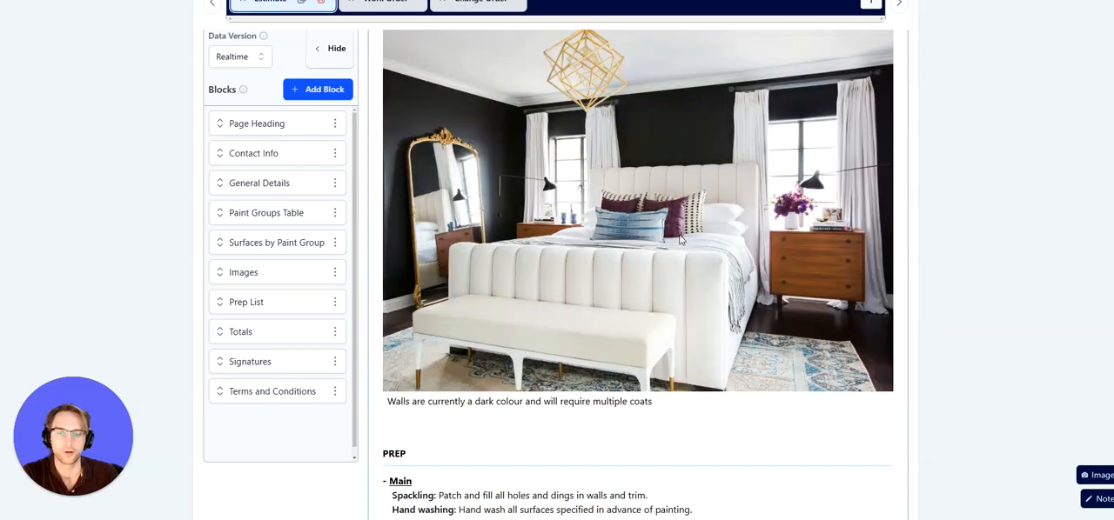
{"action": "scroll", "coordinate": [680, 239], "scroll_direction": "down", "scroll_amount": 3}
{"action": "scroll", "coordinate": [681, 239], "scroll_direction": "up", "scroll_amount": 3}
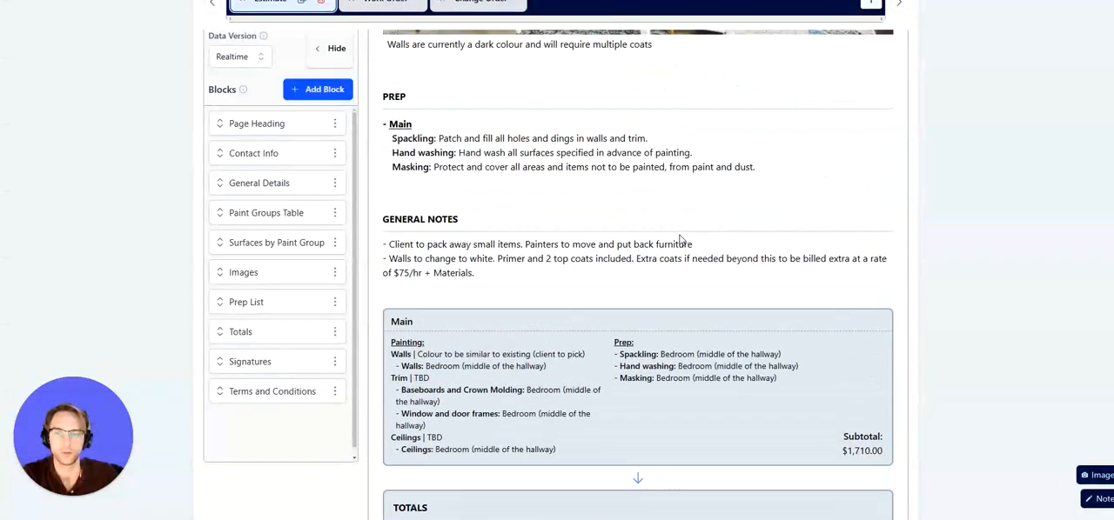
{"action": "scroll", "coordinate": [680, 239], "scroll_direction": "down", "scroll_amount": 3}
{"action": "scroll", "coordinate": [680, 239], "scroll_direction": "up", "scroll_amount": 12}
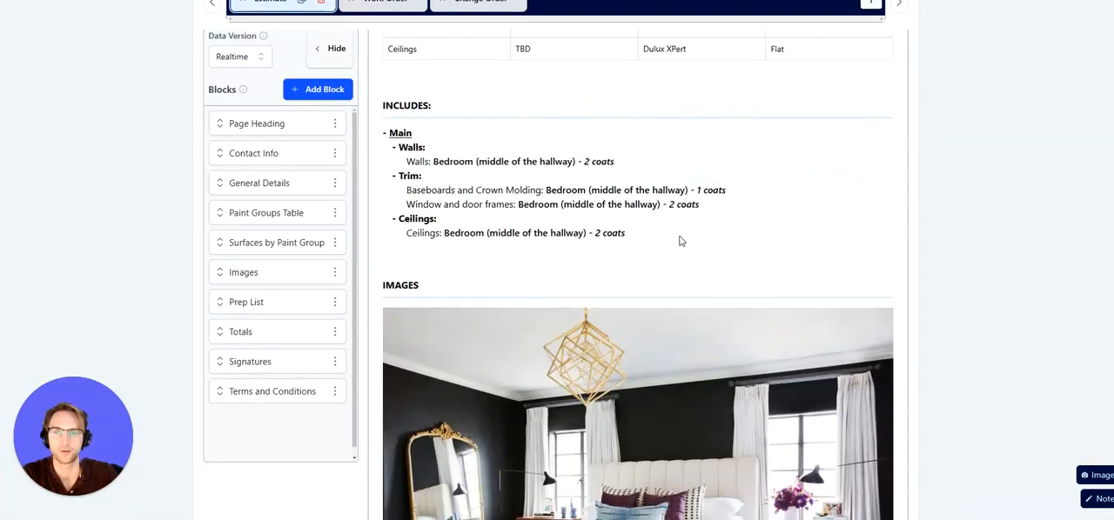
{"action": "scroll", "coordinate": [681, 241], "scroll_direction": "up", "scroll_amount": 5}
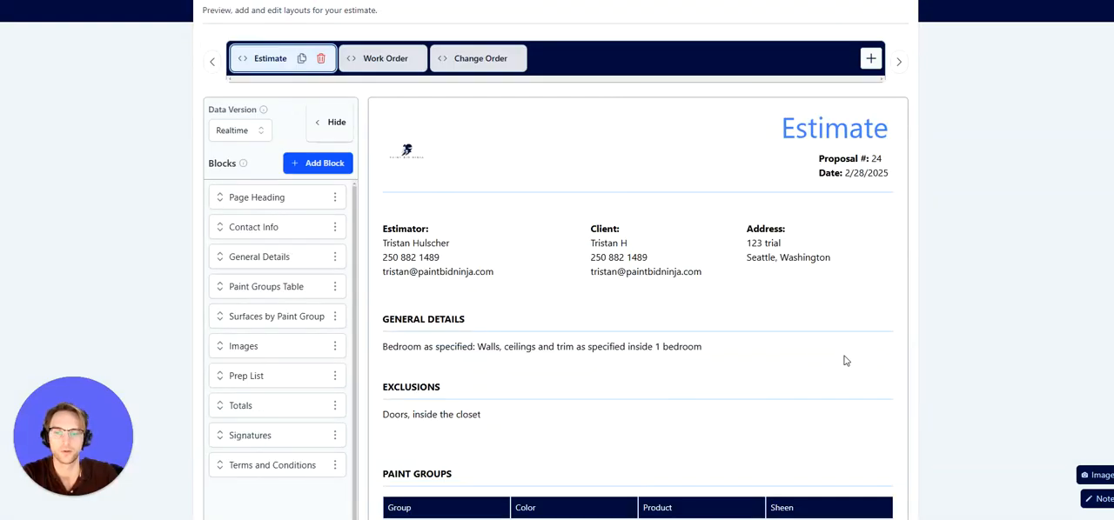
{"action": "scroll", "coordinate": [507, 414], "scroll_direction": "down", "scroll_amount": 2}
{"action": "scroll", "coordinate": [721, 406], "scroll_direction": "down", "scroll_amount": 3}
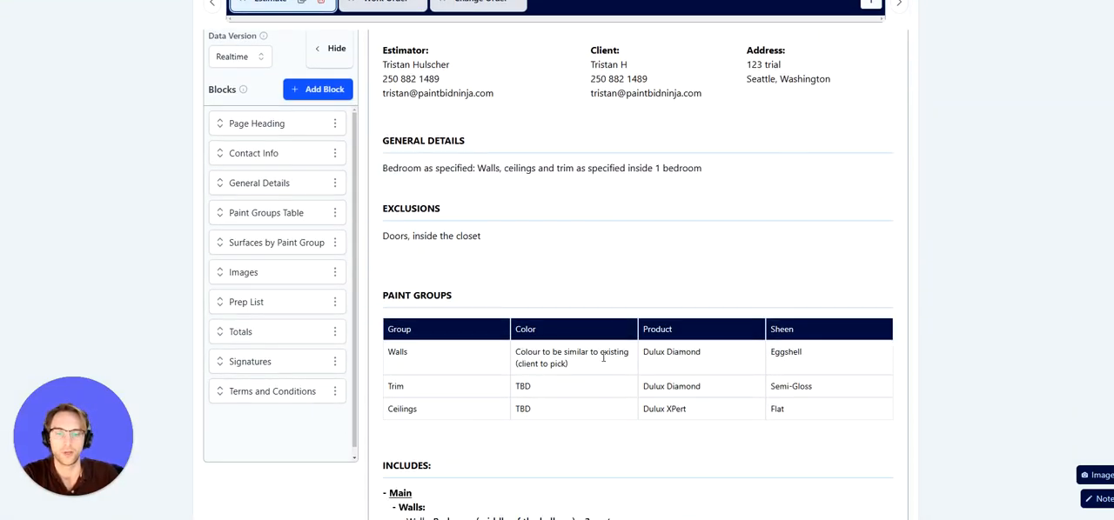
{"action": "scroll", "coordinate": [721, 406], "scroll_direction": "down", "scroll_amount": 2}
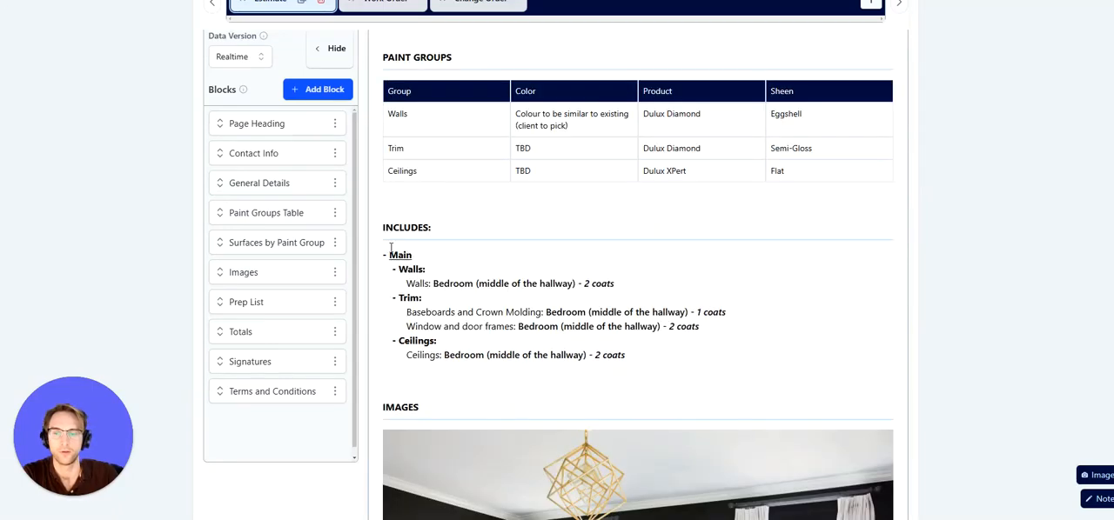
{"action": "scroll", "coordinate": [689, 319], "scroll_direction": "down", "scroll_amount": 10}
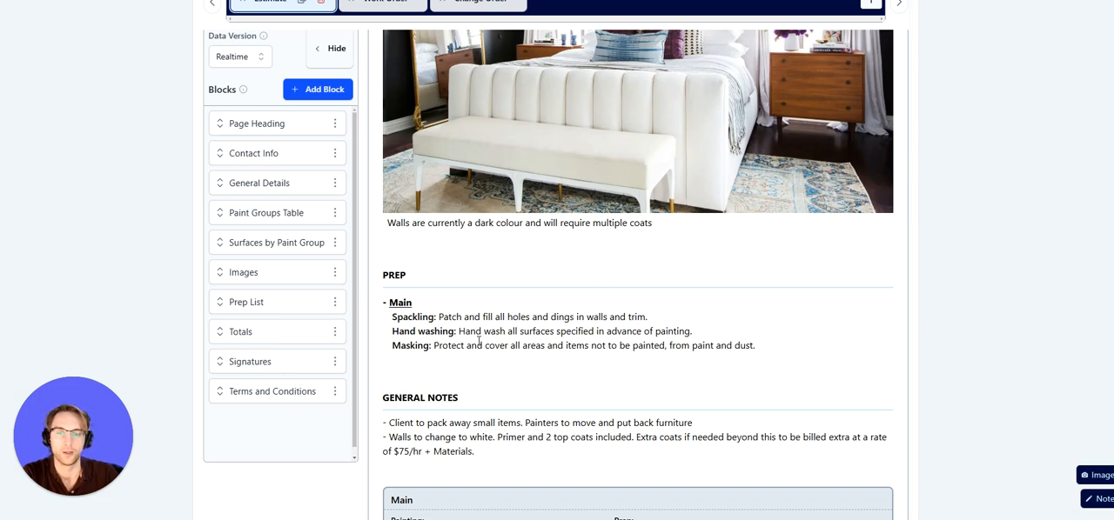
{"action": "scroll", "coordinate": [635, 345], "scroll_direction": "down", "scroll_amount": 1}
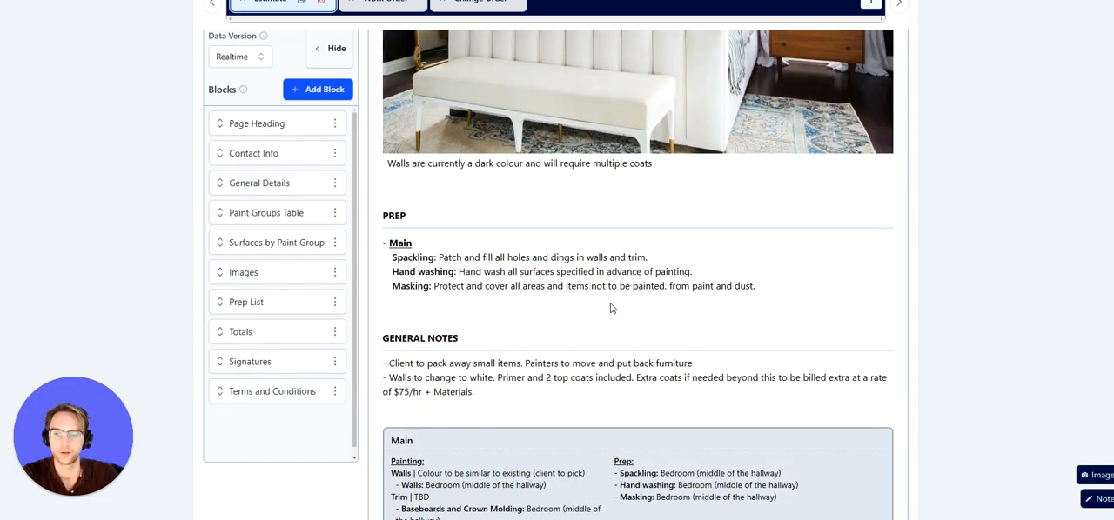
{"action": "scroll", "coordinate": [611, 308], "scroll_direction": "down", "scroll_amount": 1}
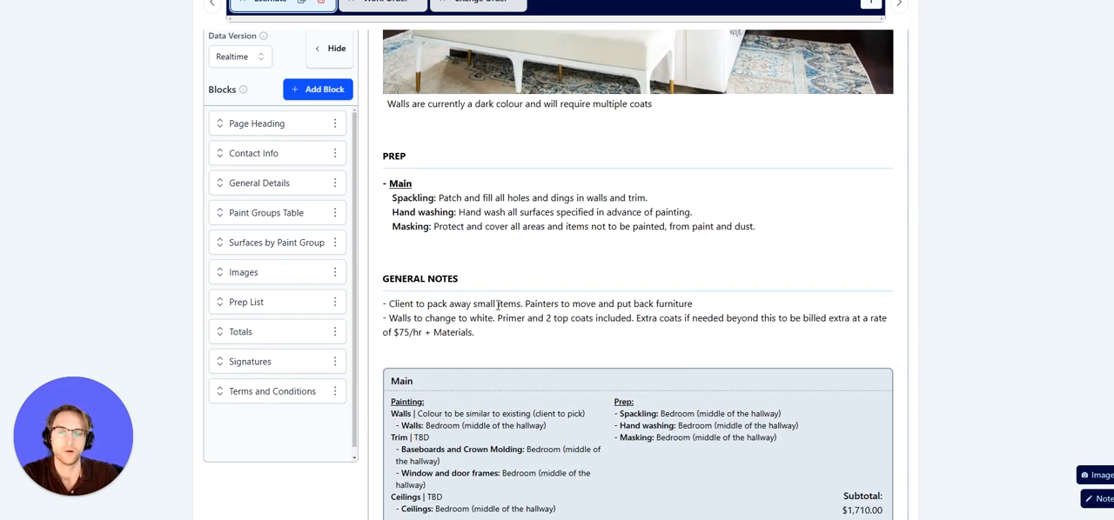
{"action": "scroll", "coordinate": [499, 304], "scroll_direction": "down", "scroll_amount": 3}
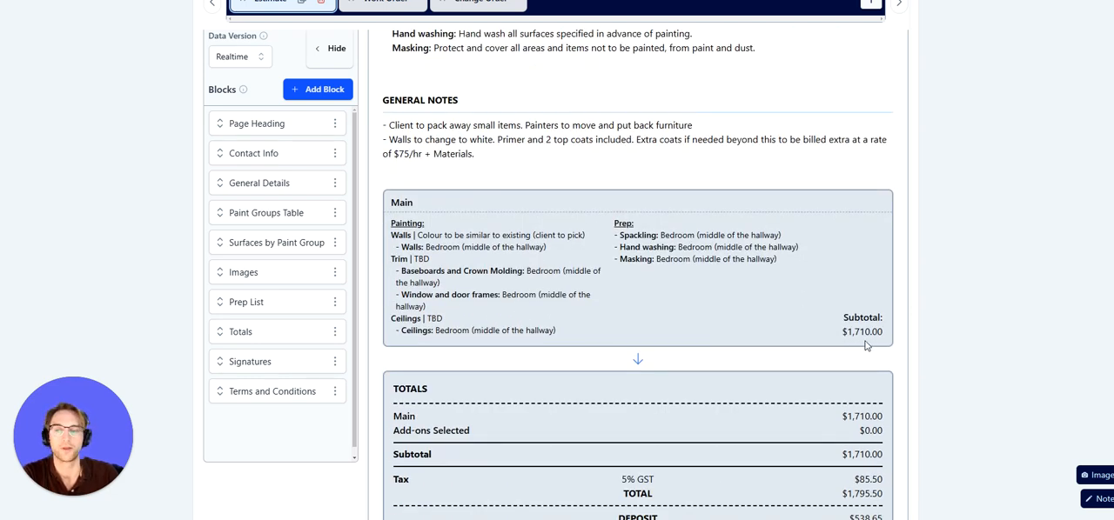
{"action": "scroll", "coordinate": [744, 328], "scroll_direction": "up", "scroll_amount": 15}
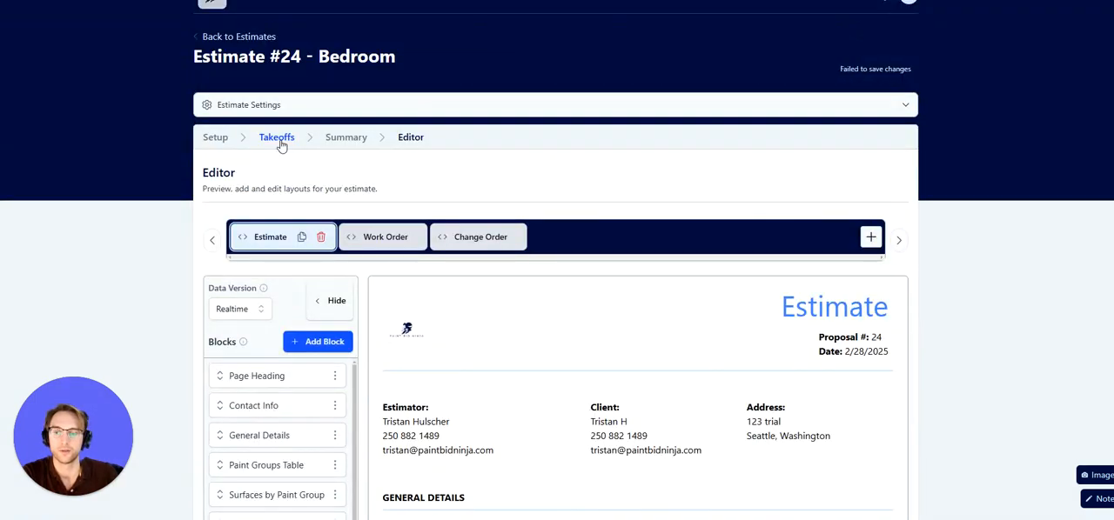
Open the Takeoffs stage and expand the Walls surface-area takeoff
{"action": "left_click", "coordinate": [281, 145]}
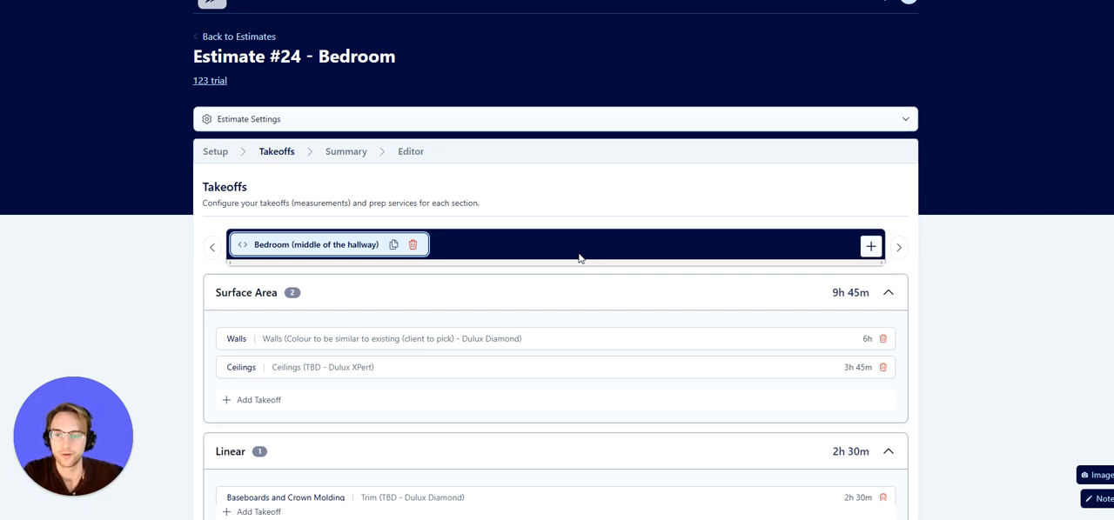
{"action": "scroll", "coordinate": [597, 230], "scroll_direction": "down", "scroll_amount": 2}
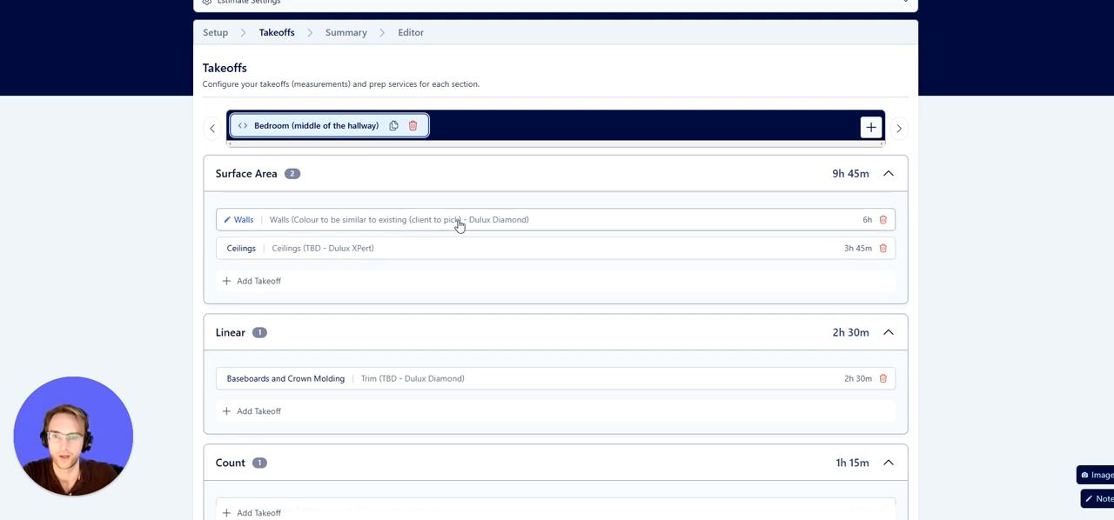
{"action": "scroll", "coordinate": [435, 299], "scroll_direction": "down", "scroll_amount": 1}
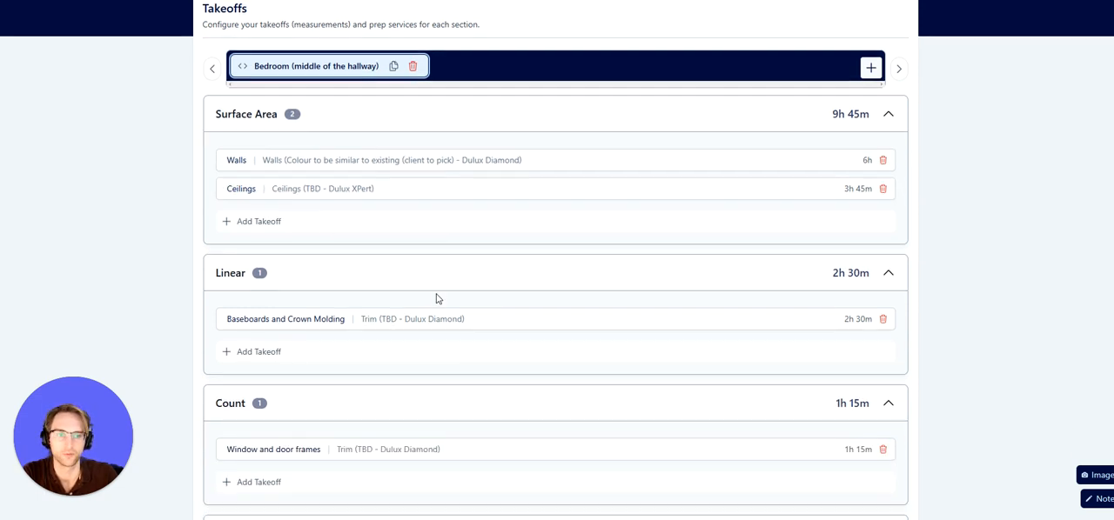
{"action": "scroll", "coordinate": [438, 299], "scroll_direction": "down", "scroll_amount": 1}
{"action": "scroll", "coordinate": [439, 299], "scroll_direction": "up", "scroll_amount": 2}
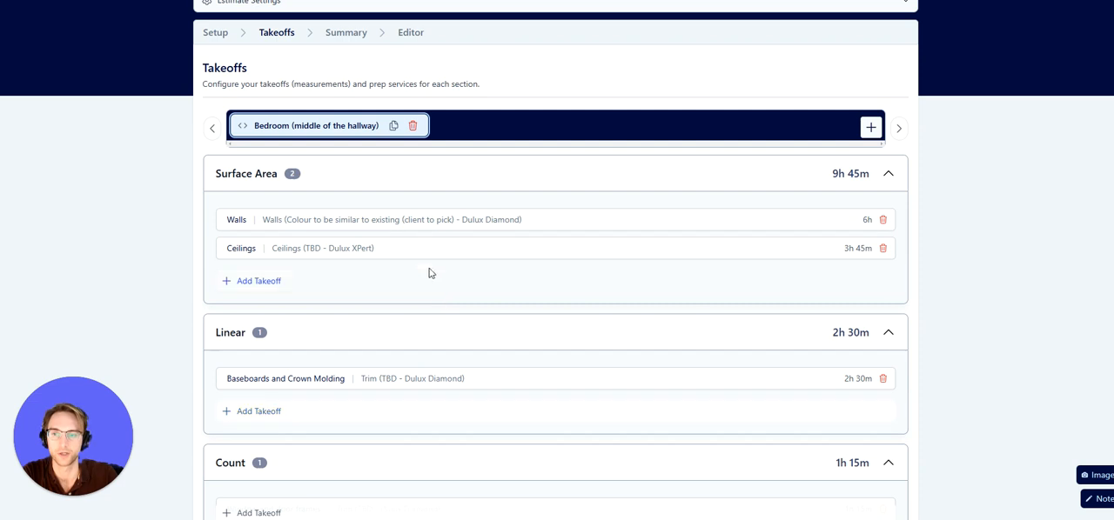
{"action": "left_click", "coordinate": [447, 230]}
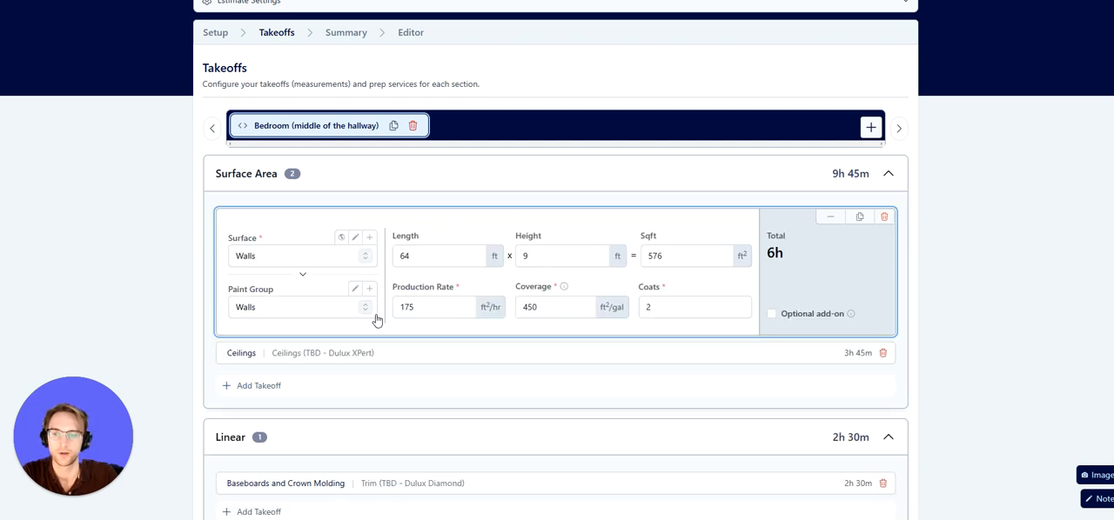
Enter the Walls takeoff length as the formula =36+28
{"action": "double_click", "coordinate": [432, 259]}
{"action": "type", "text": "=36+28"}
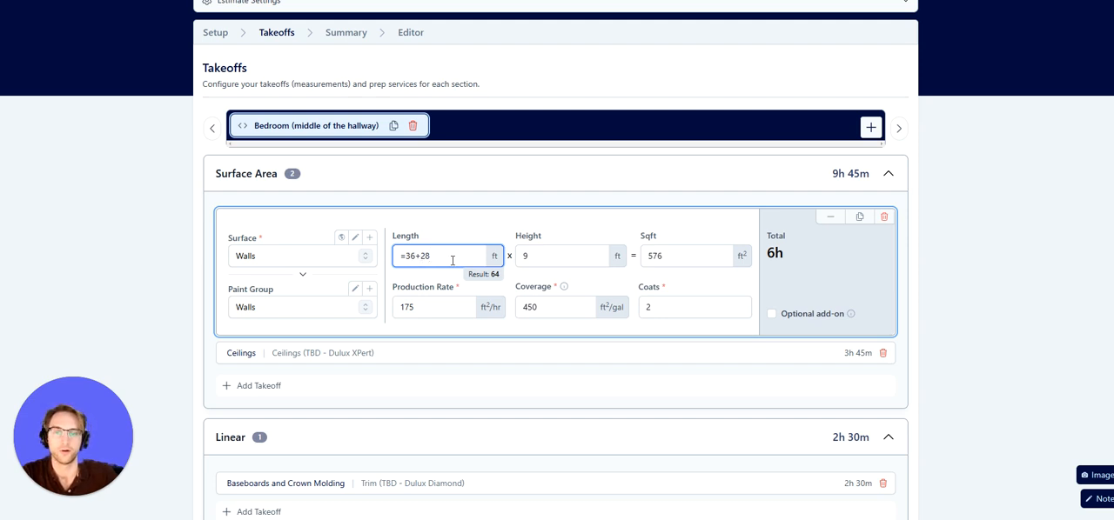
{"action": "left_click", "coordinate": [528, 258]}
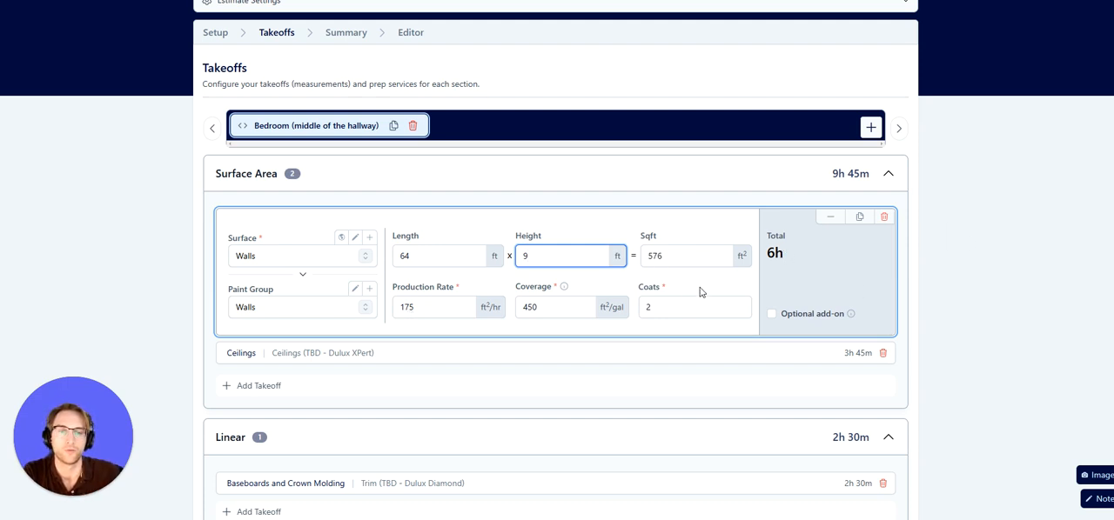
Examine the Walls takeoff's total, coverage, square footage and production rate fields
{"action": "double_click", "coordinate": [771, 253]}
{"action": "left_click", "coordinate": [565, 306]}
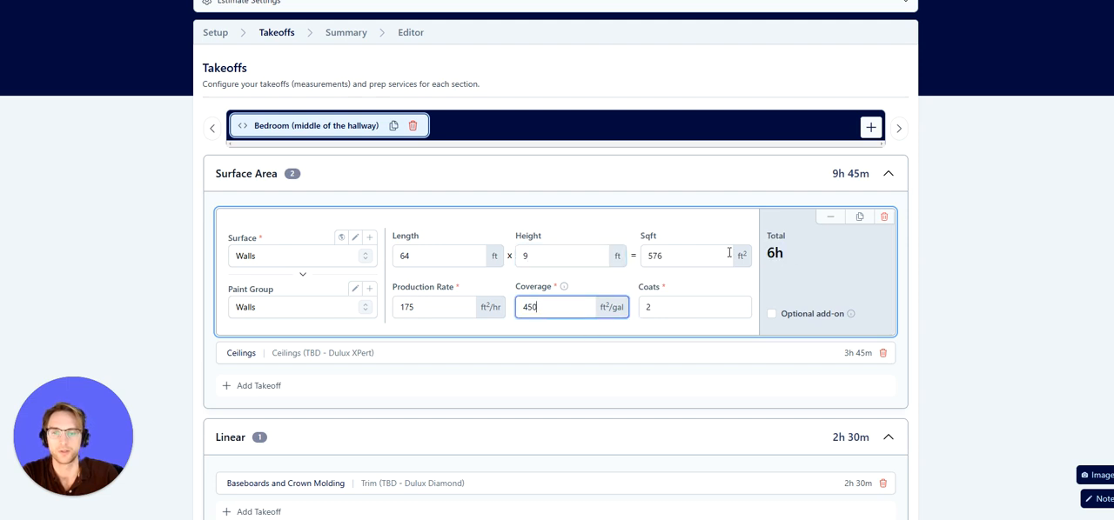
{"action": "left_click_drag", "start_coordinate": [688, 259], "coordinate": [631, 259]}
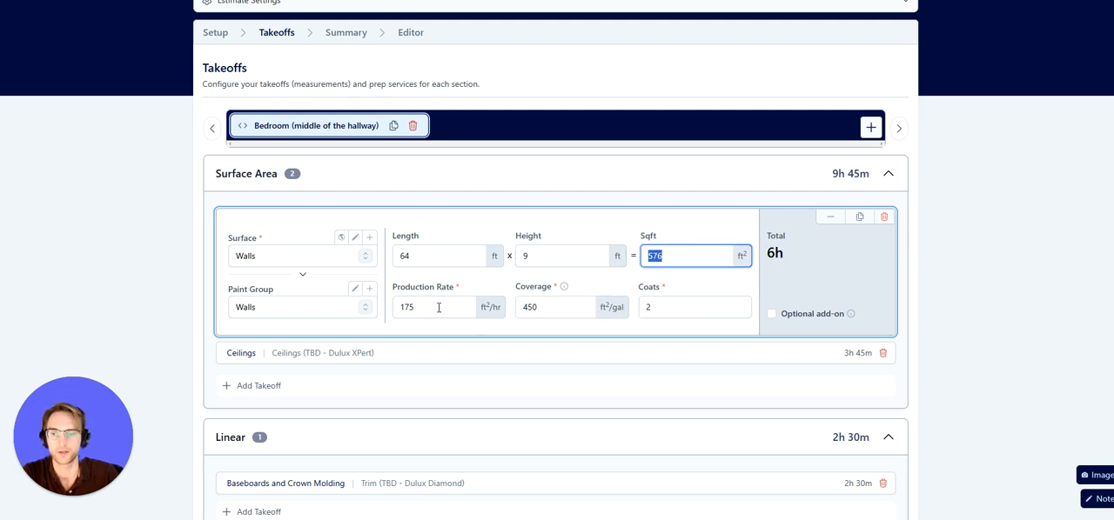
{"action": "left_click_drag", "start_coordinate": [438, 308], "coordinate": [402, 308]}
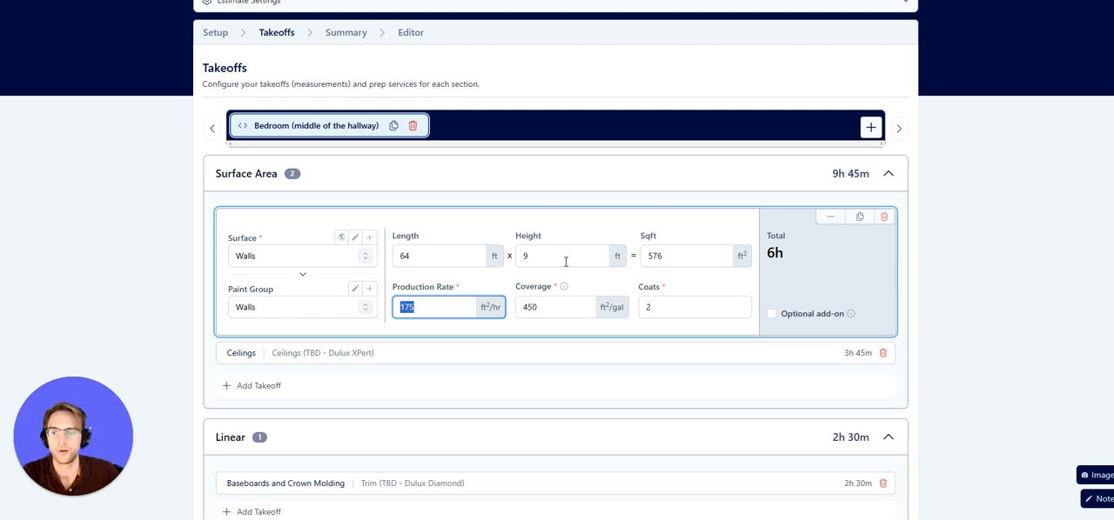
{"action": "scroll", "coordinate": [604, 264], "scroll_direction": "up", "scroll_amount": 1}
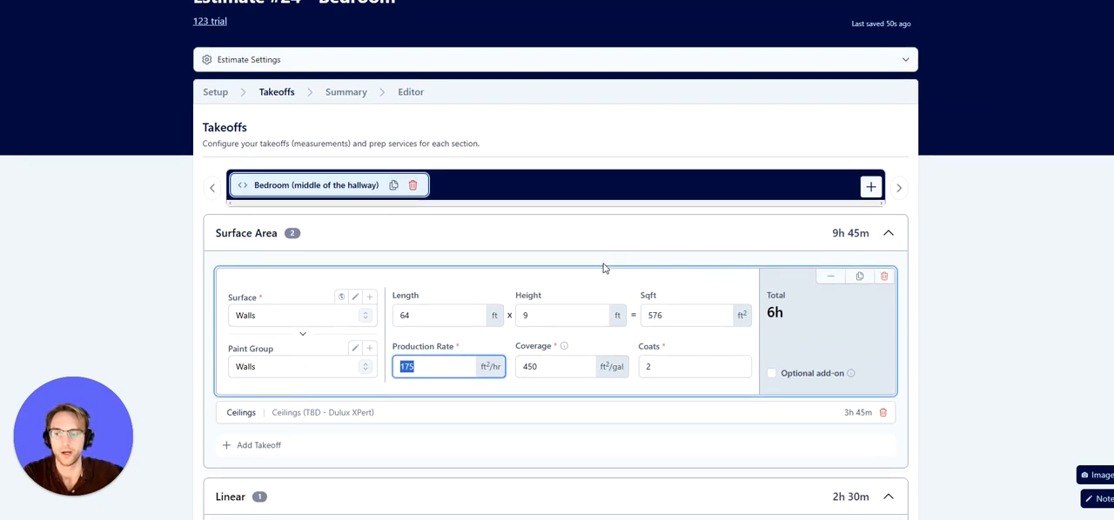
{"action": "scroll", "coordinate": [606, 268], "scroll_direction": "up", "scroll_amount": 1}
Open Estimate Settings, set the hourly rate to 65 $/hr, and collapse the settings panel
{"action": "left_click", "coordinate": [905, 117]}
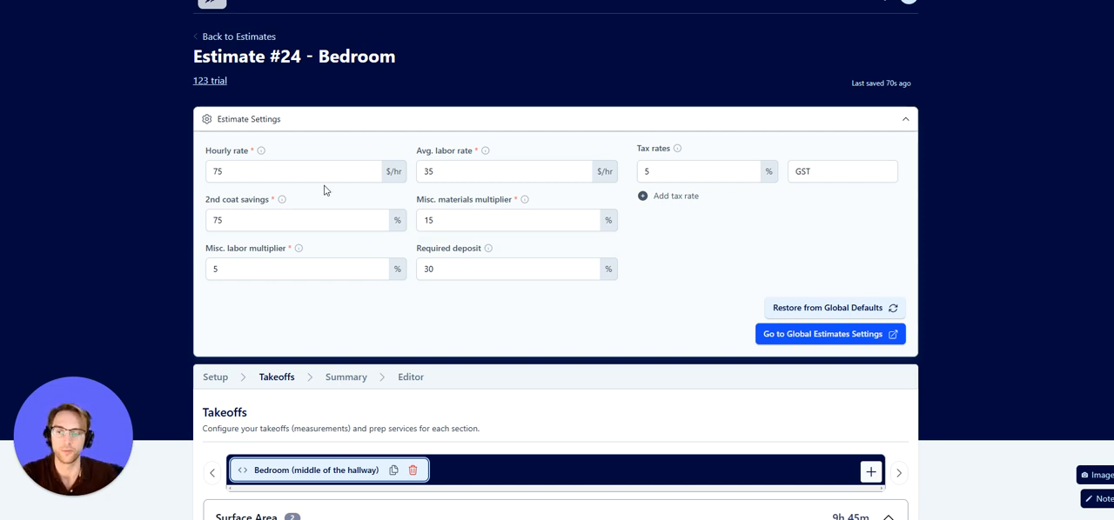
{"action": "left_click", "coordinate": [905, 119]}
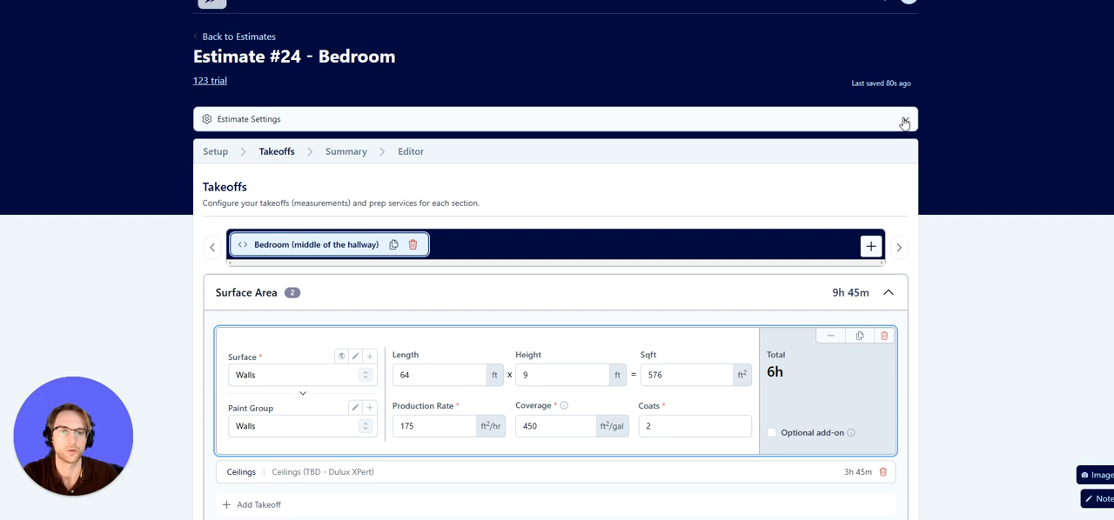
{"action": "left_click", "coordinate": [908, 119]}
{"action": "left_click", "coordinate": [276, 224]}
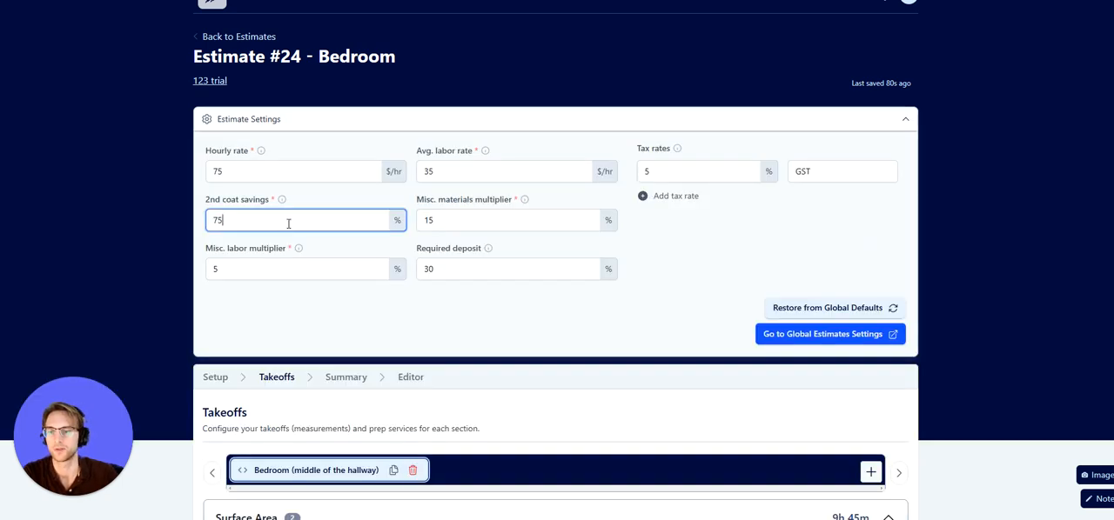
{"action": "left_click", "coordinate": [237, 172]}
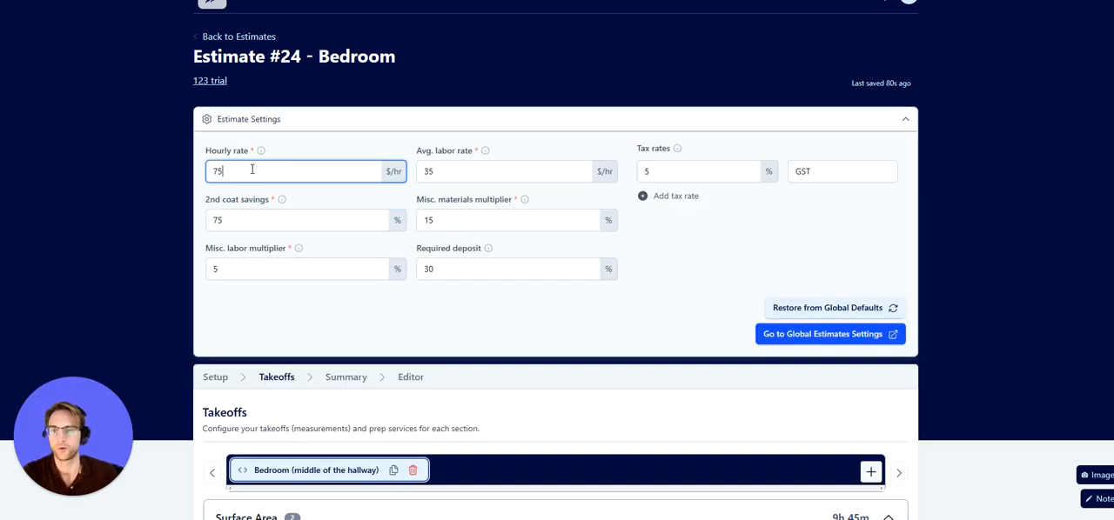
{"action": "key", "text": "BackSpace"}
{"action": "key", "text": "BackSpace"}
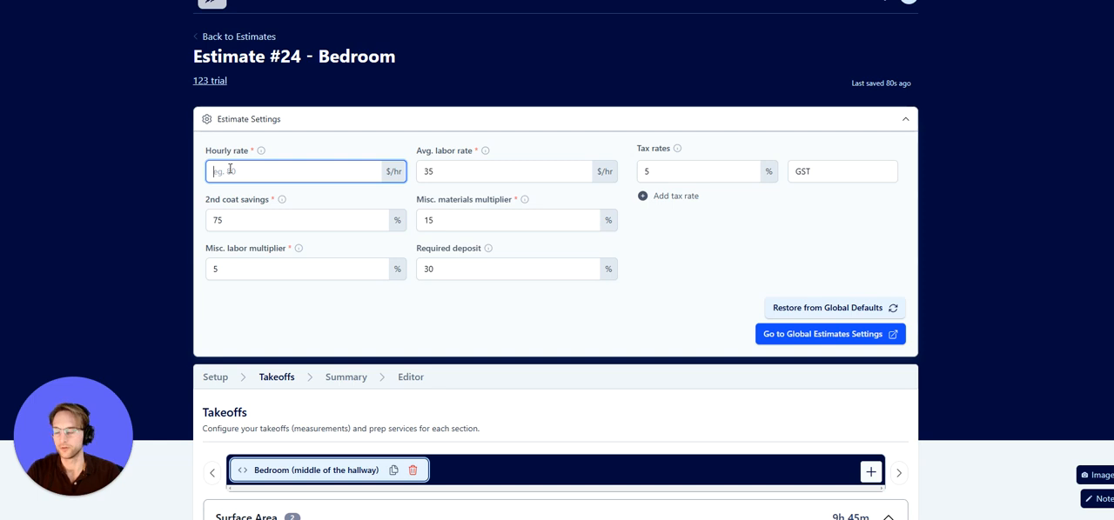
{"action": "type", "text": "65"}
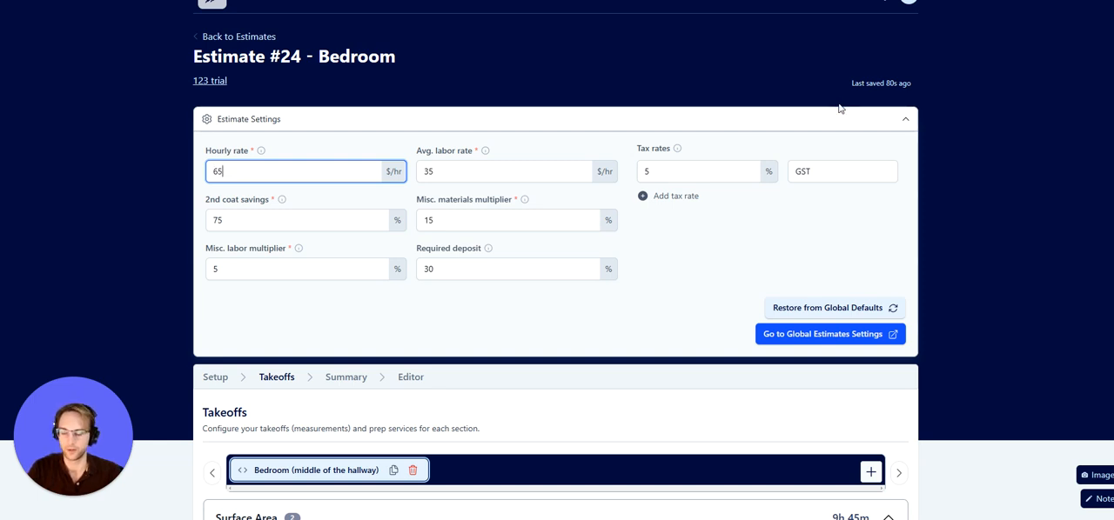
{"action": "left_click", "coordinate": [906, 119]}
Expand the Ceilings takeoff in the Surface Area section
{"action": "scroll", "coordinate": [590, 200], "scroll_direction": "down", "scroll_amount": 3}
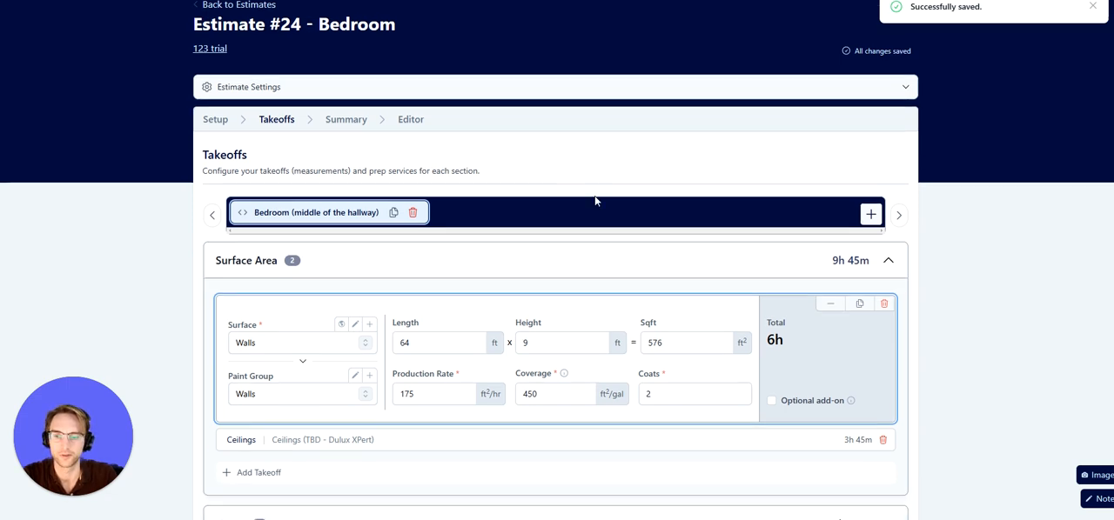
{"action": "scroll", "coordinate": [631, 220], "scroll_direction": "up", "scroll_amount": 1}
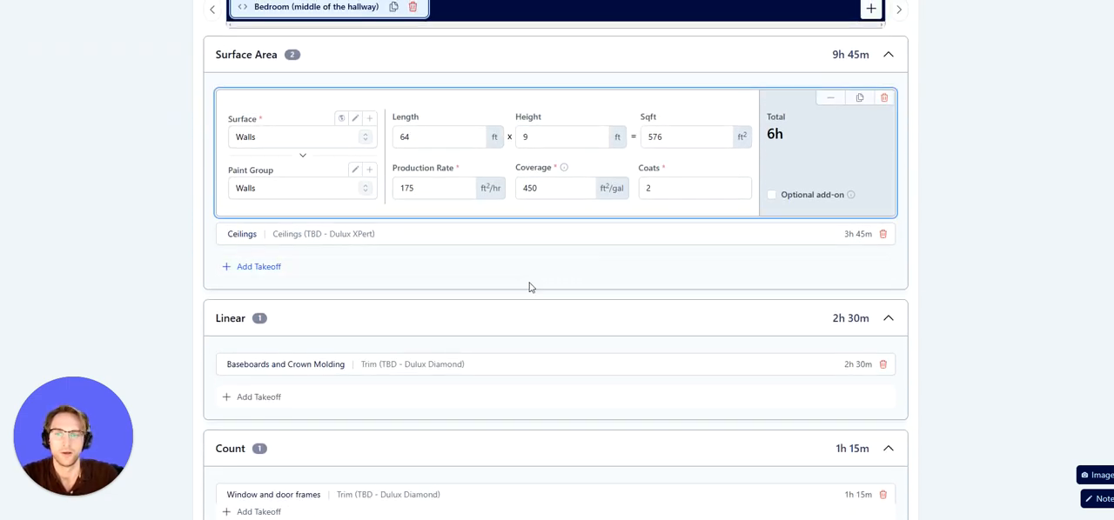
{"action": "left_click", "coordinate": [549, 241]}
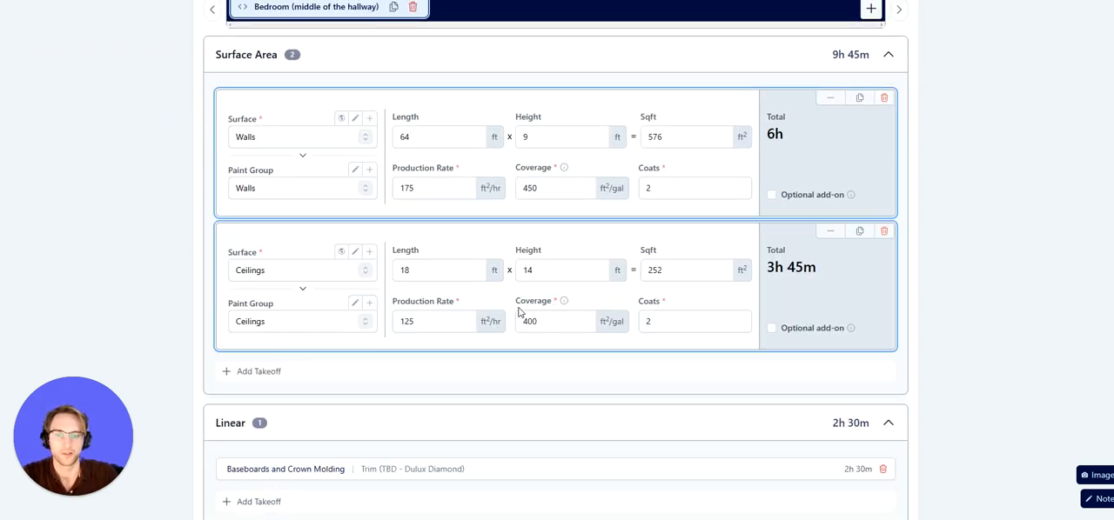
Highlight the Ceilings production rate and expand the Baseboards and Crown Molding linear takeoff
{"action": "left_click_drag", "start_coordinate": [428, 320], "coordinate": [394, 316]}
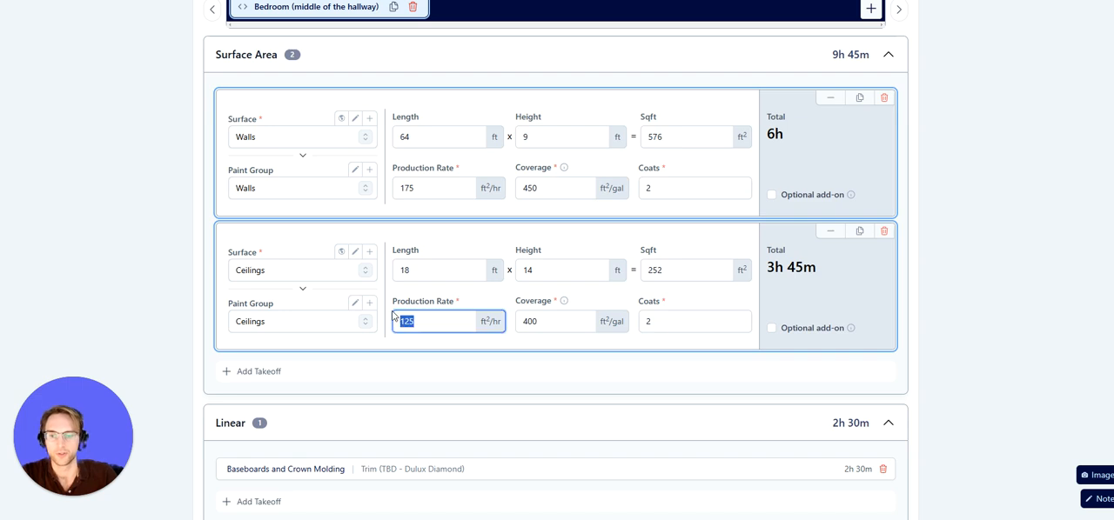
{"action": "scroll", "coordinate": [522, 351], "scroll_direction": "down", "scroll_amount": 2}
{"action": "left_click", "coordinate": [495, 356]}
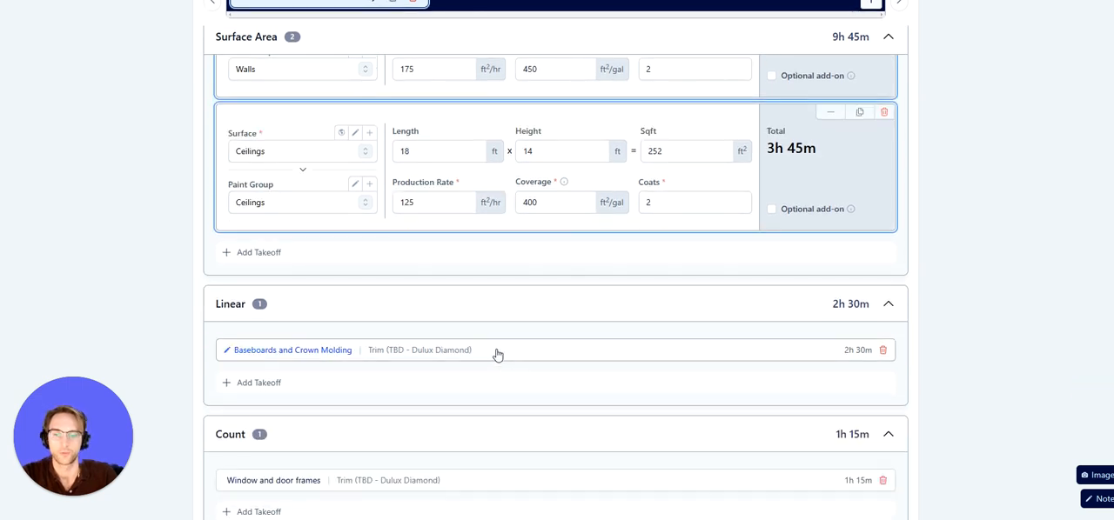
Show the surface name details of the Baseboards and Crown Molding takeoff and inspect its length and total
{"action": "scroll", "coordinate": [472, 348], "scroll_direction": "down", "scroll_amount": 1}
{"action": "left_click_drag", "start_coordinate": [449, 328], "coordinate": [376, 328]}
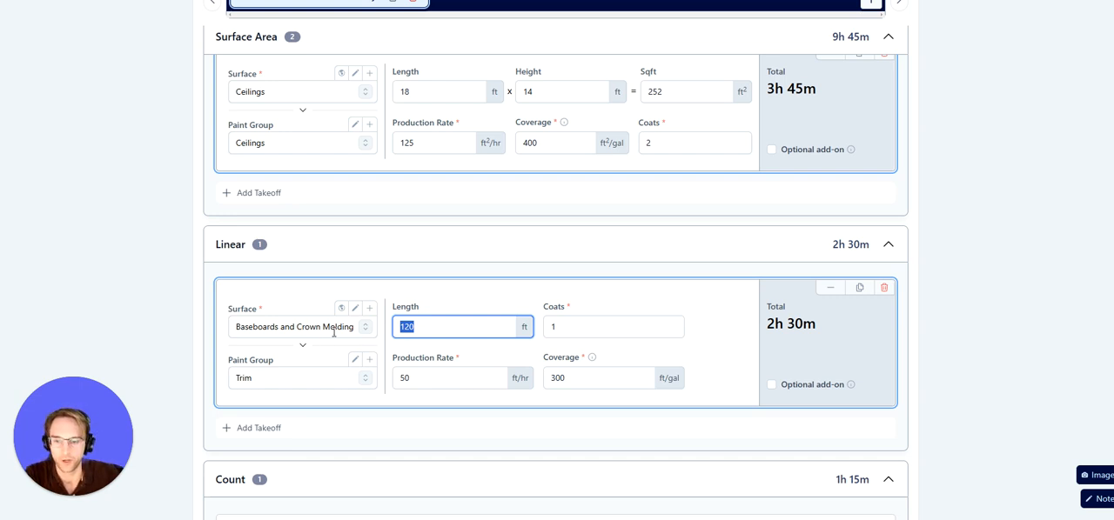
{"action": "left_click", "coordinate": [305, 345]}
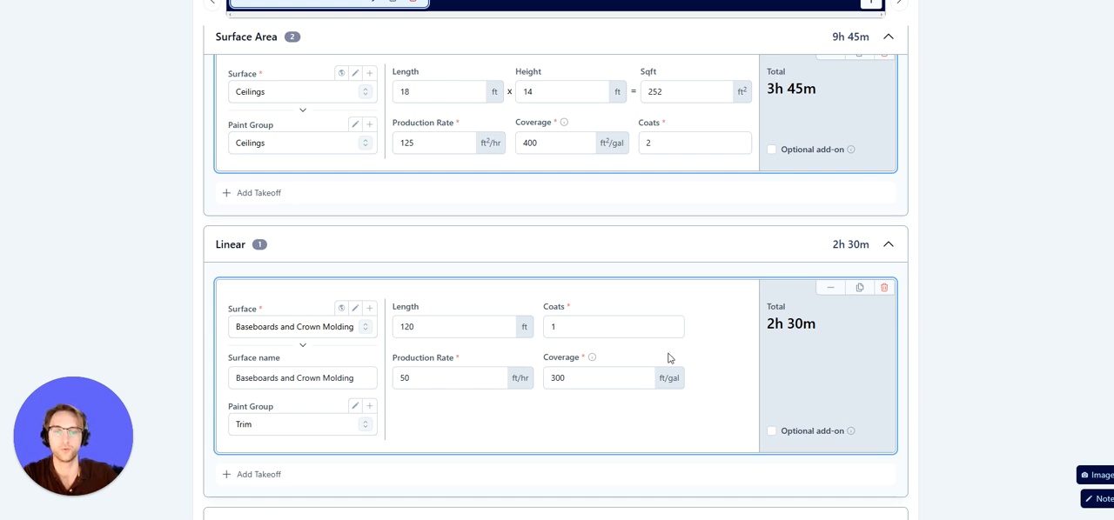
{"action": "scroll", "coordinate": [668, 357], "scroll_direction": "down", "scroll_amount": 3}
{"action": "left_click_drag", "start_coordinate": [766, 204], "coordinate": [824, 213]}
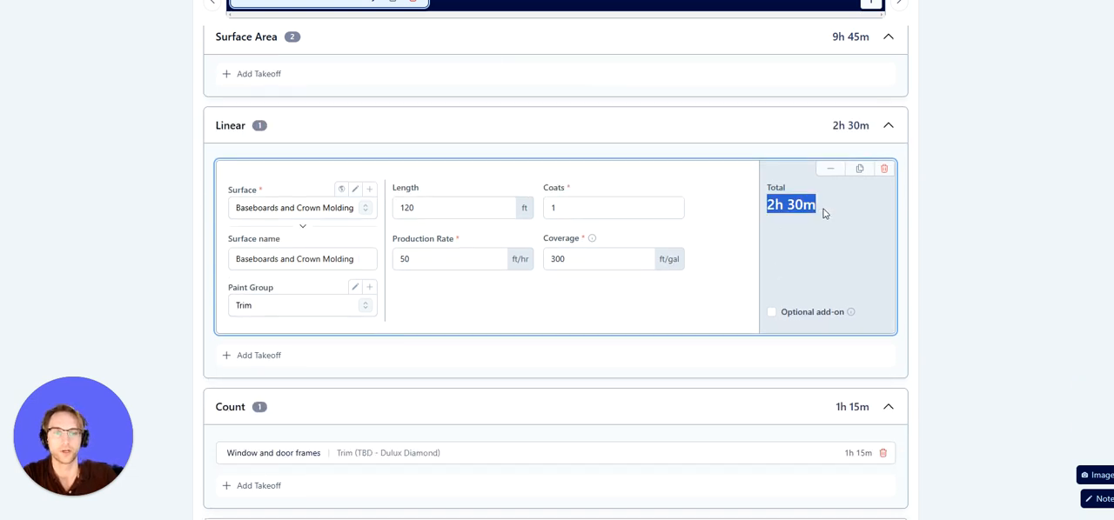
Try changing the Baseboards and Crown Molding coats value, then restore it to 1
{"action": "left_click", "coordinate": [569, 208]}
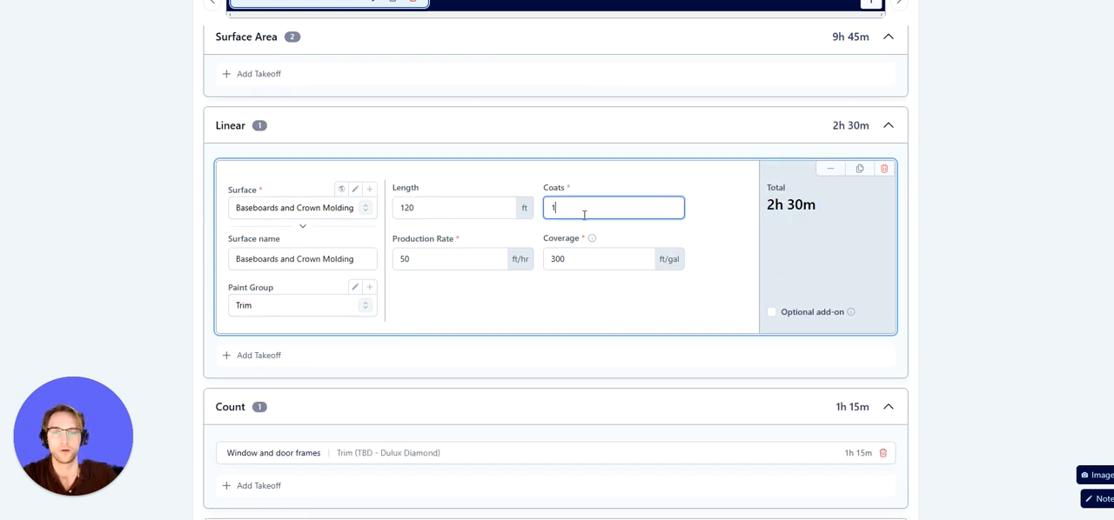
{"action": "type", "text": "2"}
{"action": "key", "text": "BackSpace"}
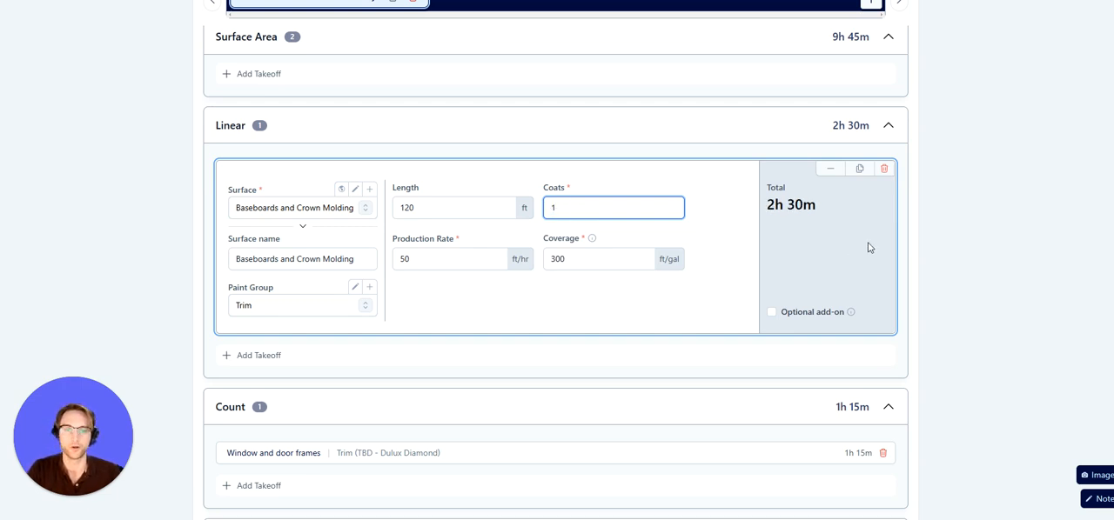
{"action": "left_click_drag", "start_coordinate": [768, 212], "coordinate": [821, 219]}
{"action": "left_click", "coordinate": [812, 237]}
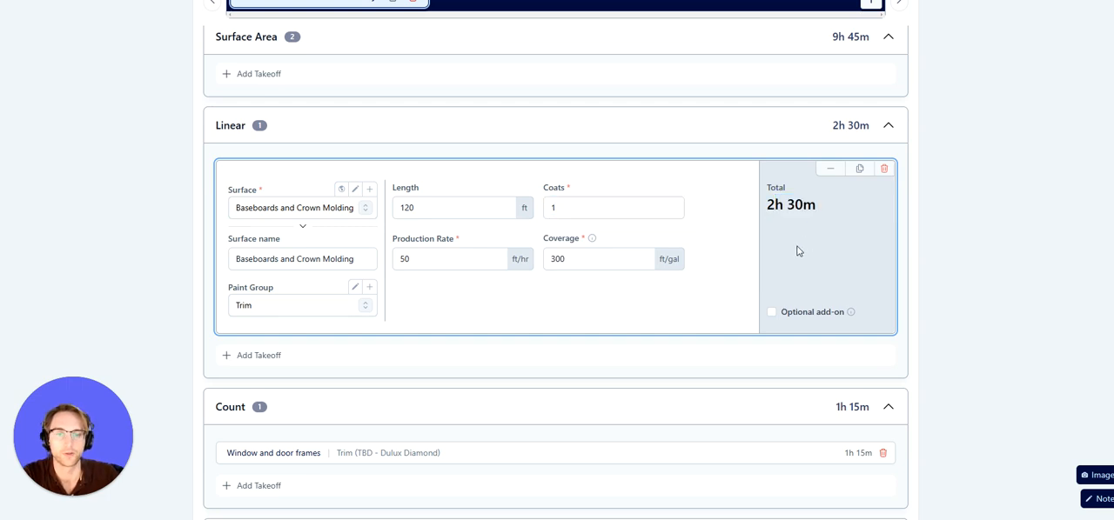
Expand the Window and door frames count takeoff and set its coats to 1
{"action": "scroll", "coordinate": [688, 261], "scroll_direction": "down", "scroll_amount": 2}
{"action": "left_click", "coordinate": [598, 283]}
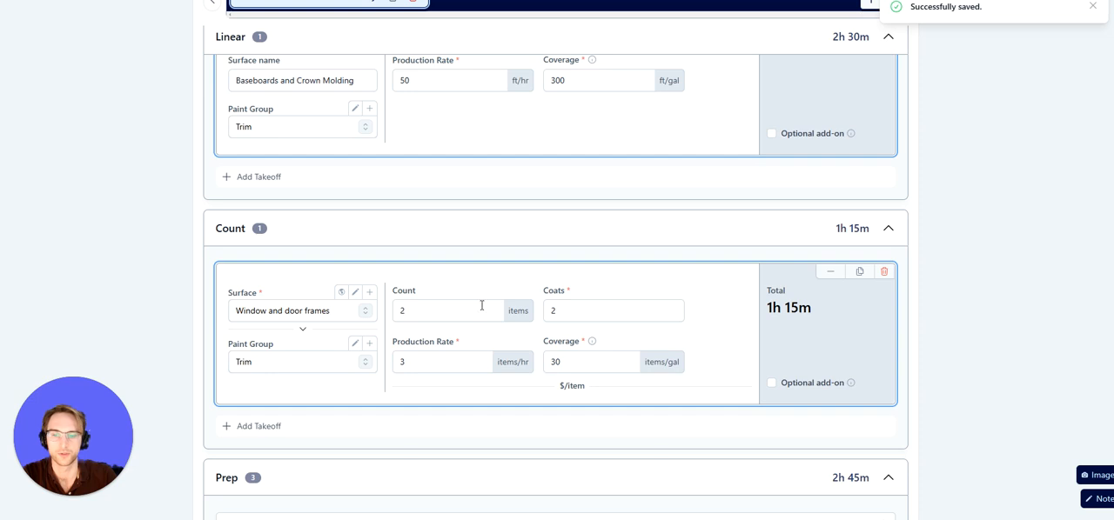
{"action": "left_click_drag", "start_coordinate": [417, 310], "coordinate": [394, 311]}
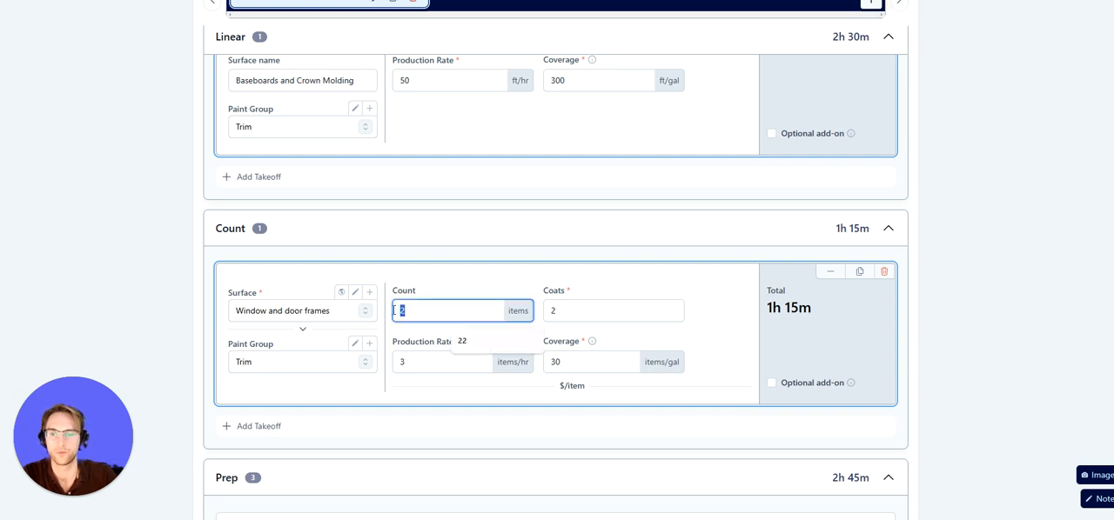
{"action": "left_click", "coordinate": [435, 361]}
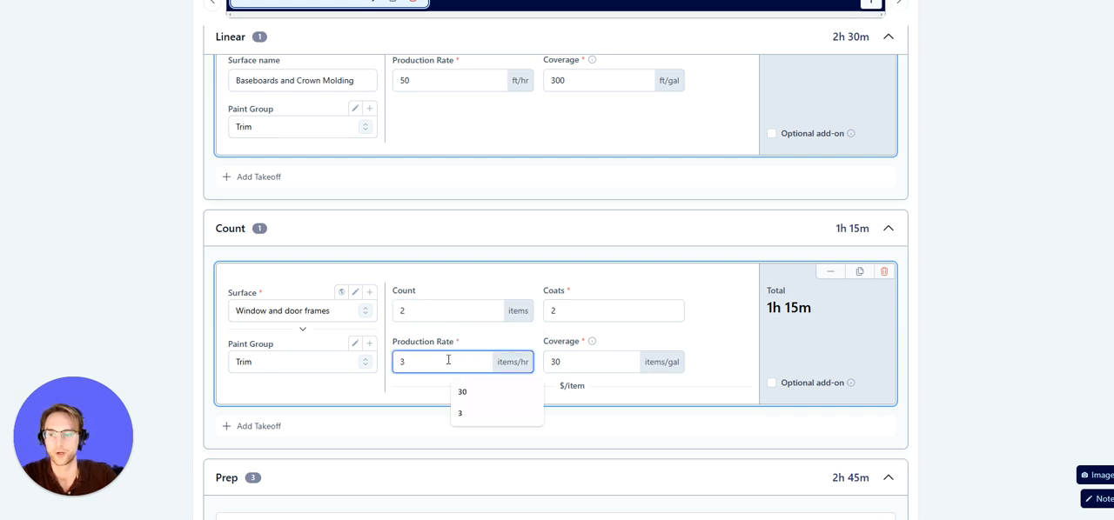
{"action": "left_click", "coordinate": [568, 312]}
{"action": "key", "text": "BackSpace"}
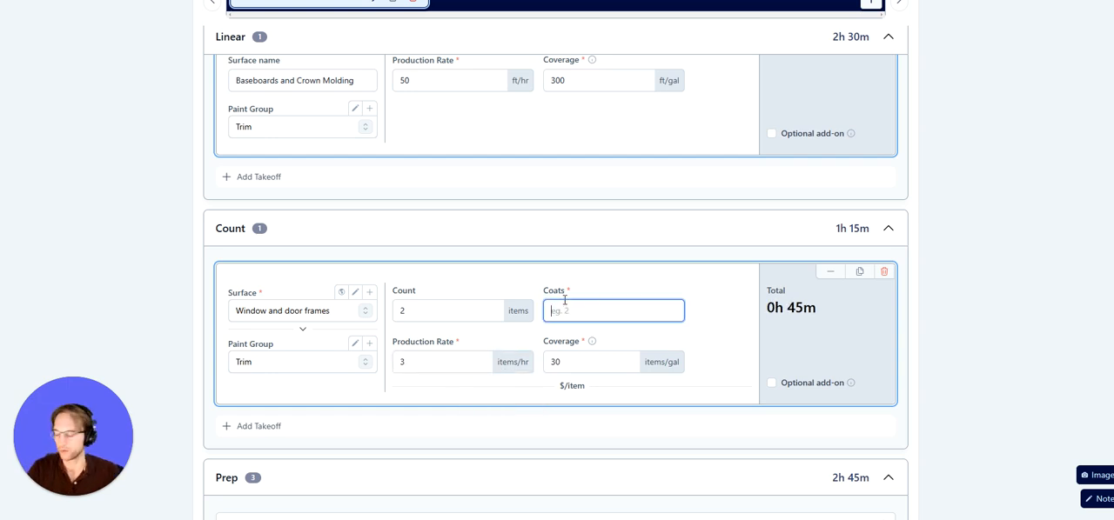
{"action": "type", "text": "1"}
{"action": "left_click", "coordinate": [672, 291]}
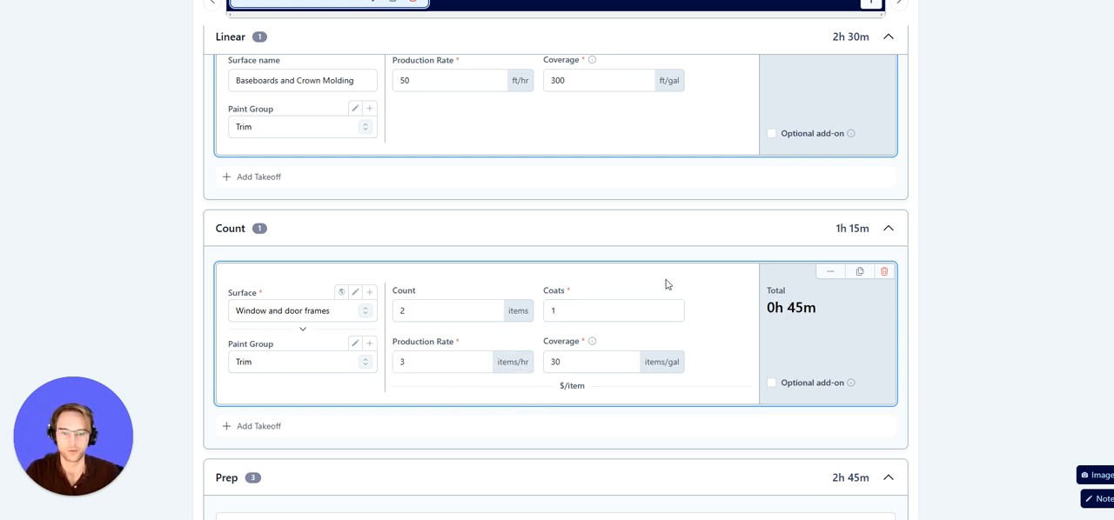
Expand and collapse the Spackling prep service, then review the Prep list and Paint Groups
{"action": "scroll", "coordinate": [678, 272], "scroll_direction": "down", "scroll_amount": 3}
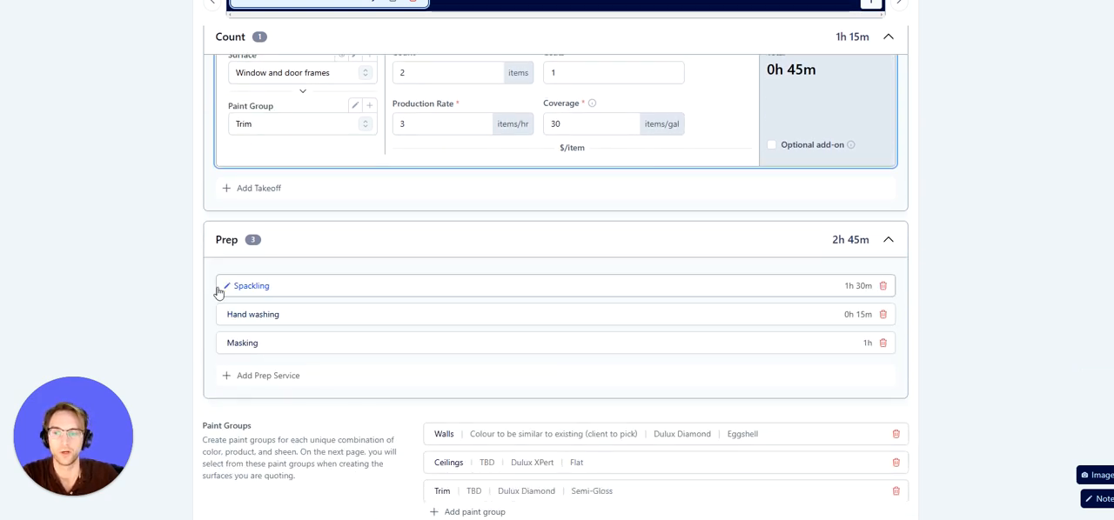
{"action": "left_click", "coordinate": [309, 296]}
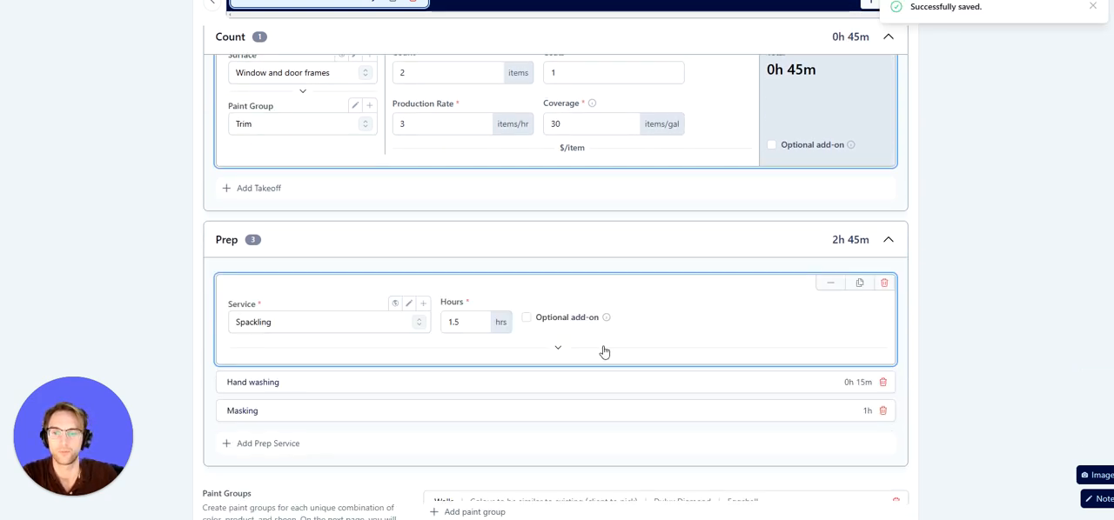
{"action": "left_click", "coordinate": [831, 282]}
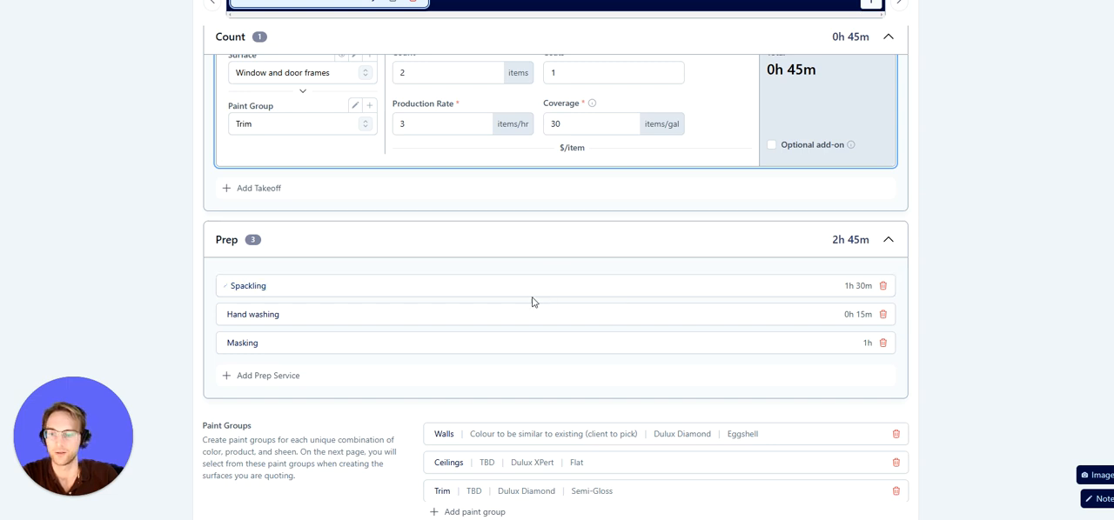
{"action": "scroll", "coordinate": [609, 330], "scroll_direction": "down", "scroll_amount": 3}
{"action": "scroll", "coordinate": [574, 344], "scroll_direction": "up", "scroll_amount": 2}
{"action": "scroll", "coordinate": [522, 383], "scroll_direction": "down", "scroll_amount": 2}
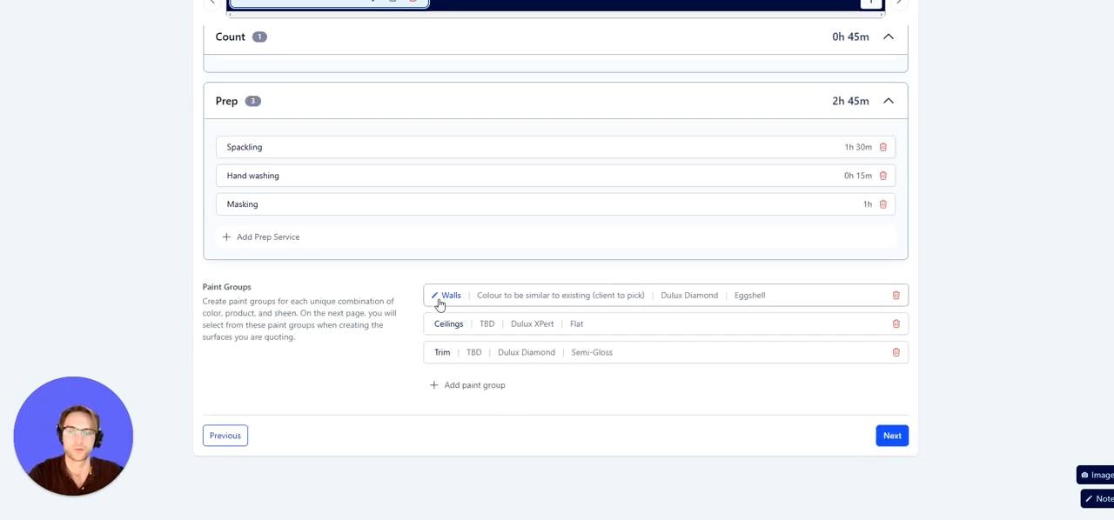
{"action": "scroll", "coordinate": [496, 307], "scroll_direction": "up", "scroll_amount": 2}
{"action": "scroll", "coordinate": [496, 313], "scroll_direction": "down", "scroll_amount": 2}
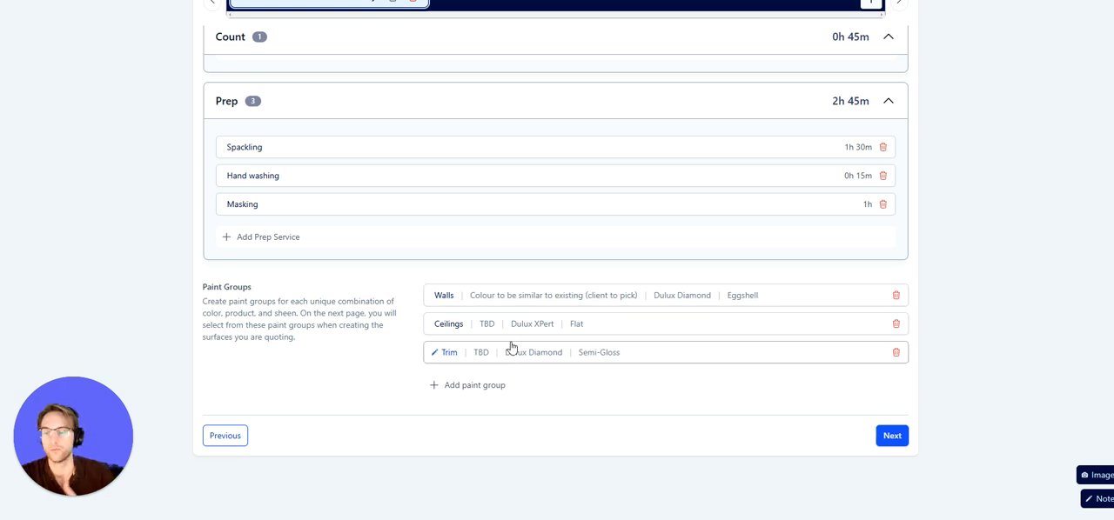
Proceed to the Summary page and turn on Show Option Table and Show Line Items
{"action": "left_click", "coordinate": [892, 437]}
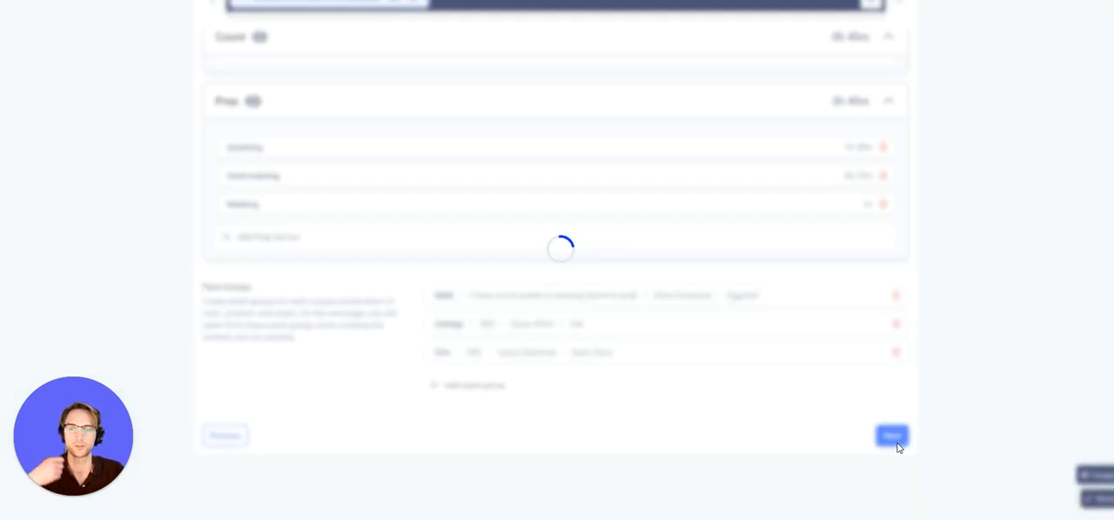
{"action": "scroll", "coordinate": [562, 302], "scroll_direction": "down", "scroll_amount": 7}
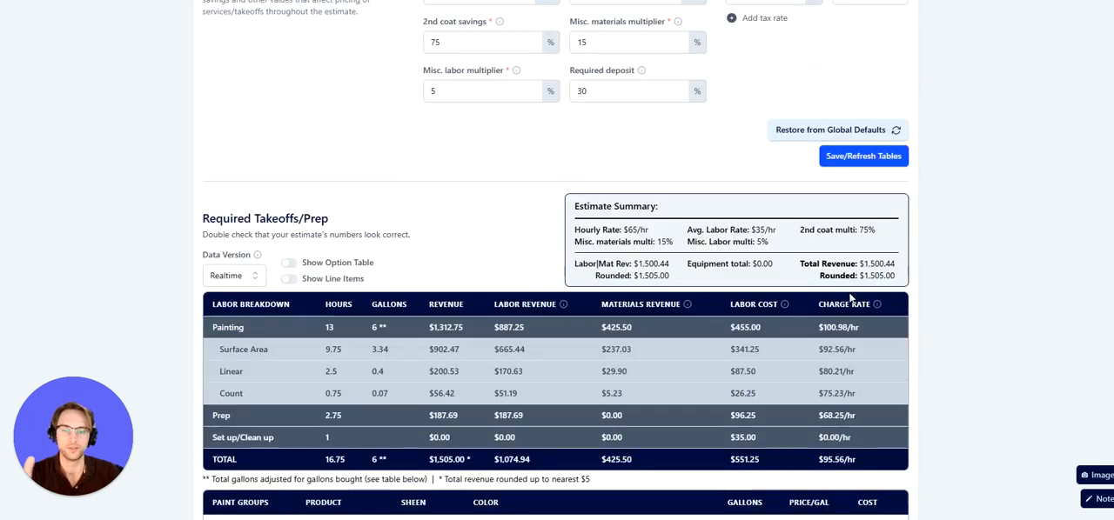
{"action": "scroll", "coordinate": [626, 318], "scroll_direction": "down", "scroll_amount": 2}
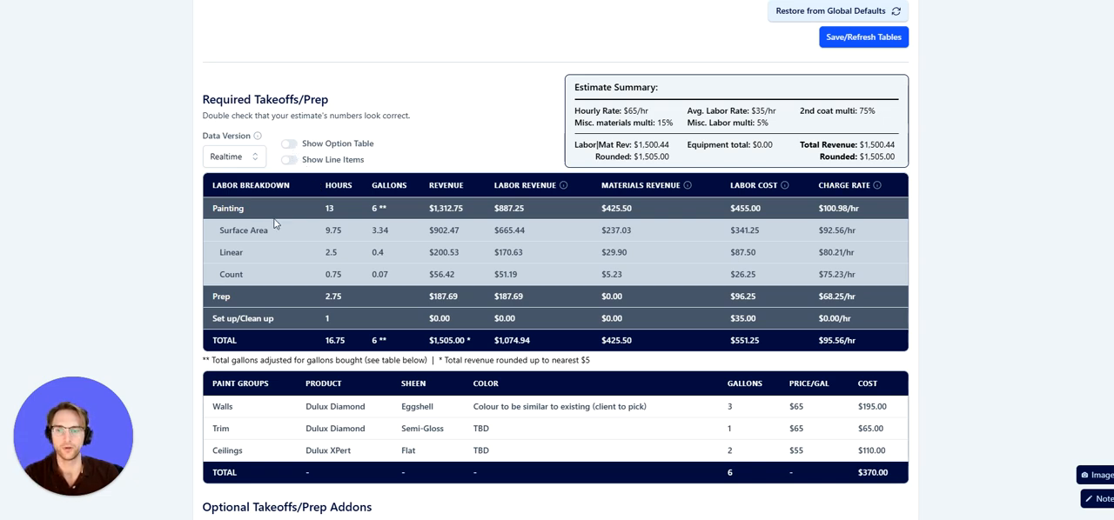
{"action": "left_click", "coordinate": [288, 143]}
{"action": "left_click", "coordinate": [288, 159]}
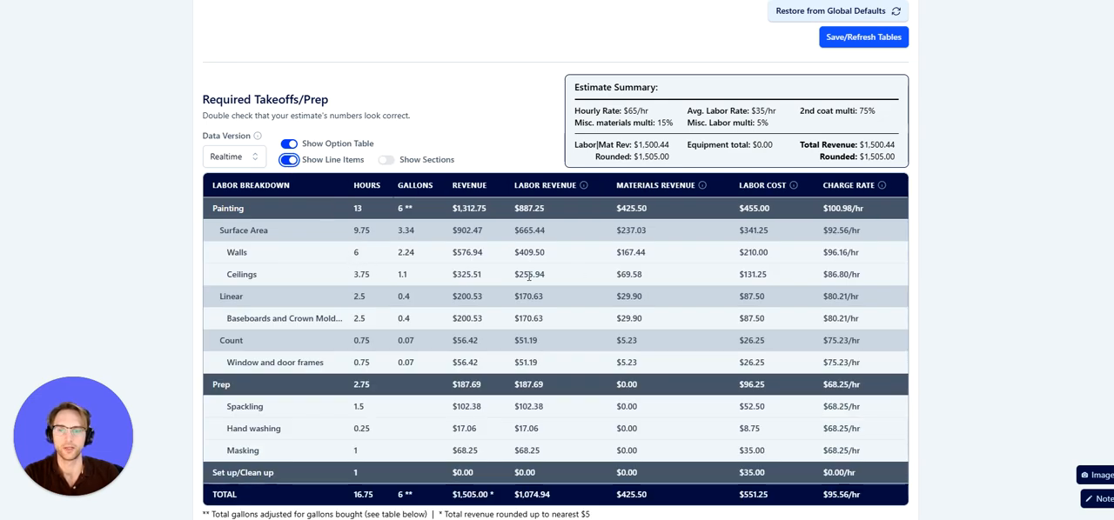
Review the labor breakdown, paint groups and optional add-ons tables on the summary
{"action": "scroll", "coordinate": [908, 283], "scroll_direction": "down", "scroll_amount": 5}
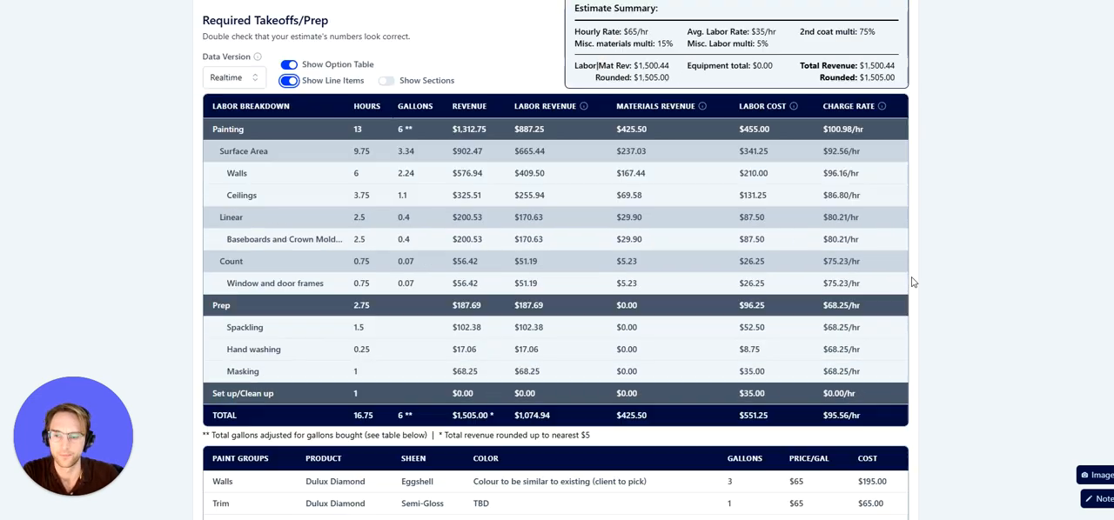
{"action": "scroll", "coordinate": [639, 228], "scroll_direction": "up", "scroll_amount": 1}
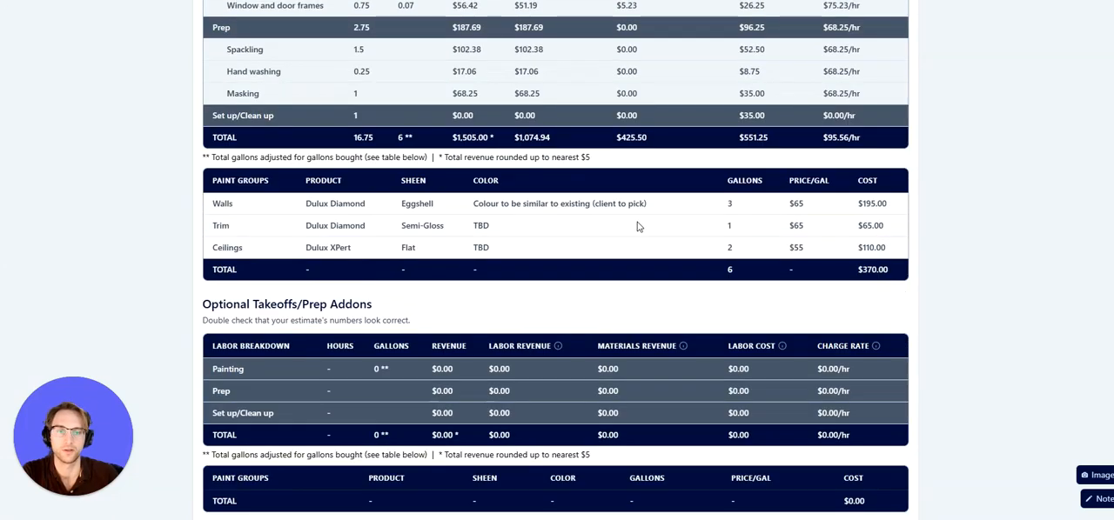
{"action": "scroll", "coordinate": [574, 294], "scroll_direction": "down", "scroll_amount": 1}
{"action": "scroll", "coordinate": [371, 241], "scroll_direction": "up", "scroll_amount": 5}
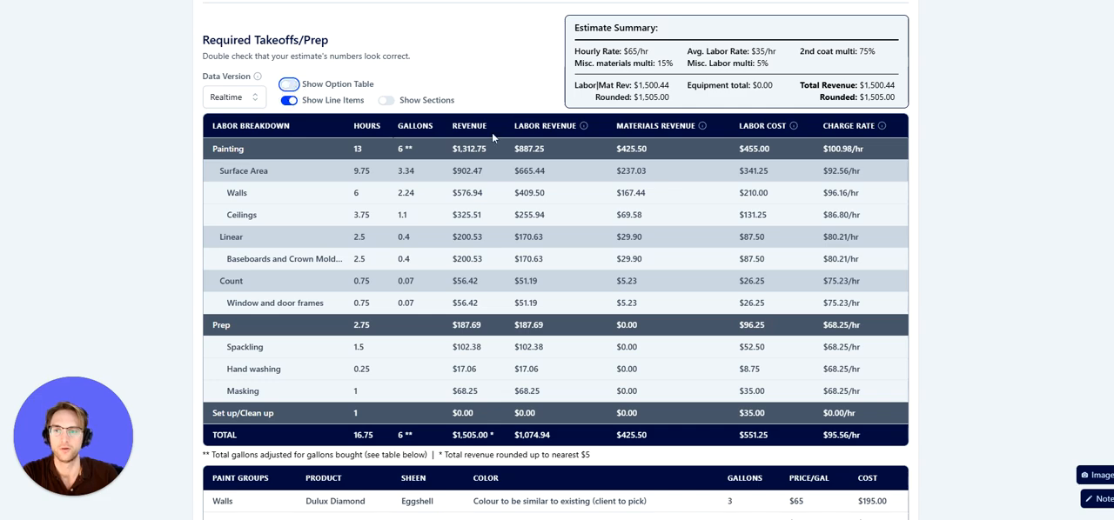
{"action": "scroll", "coordinate": [491, 132], "scroll_direction": "down", "scroll_amount": 4}
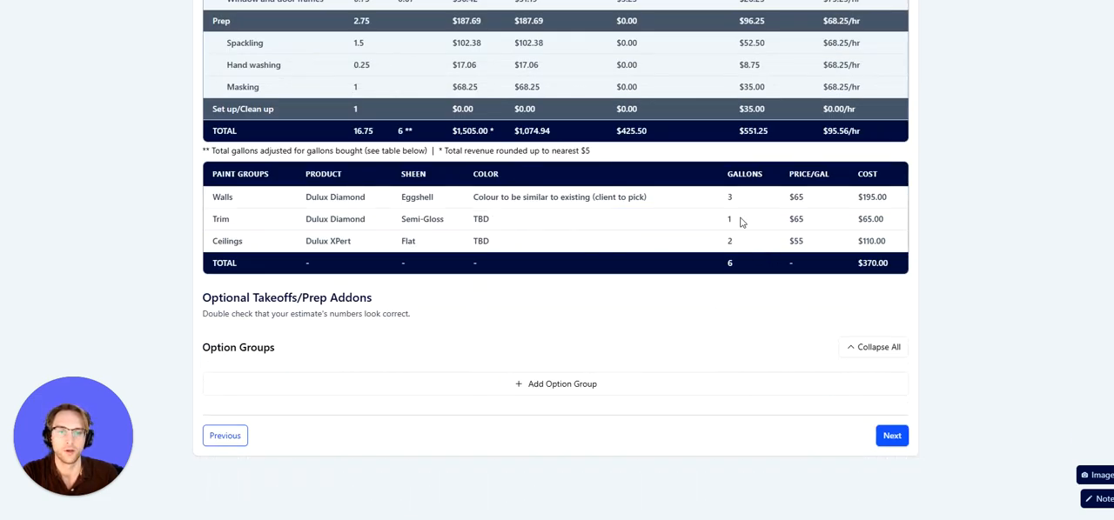
{"action": "scroll", "coordinate": [816, 219], "scroll_direction": "up", "scroll_amount": 1}
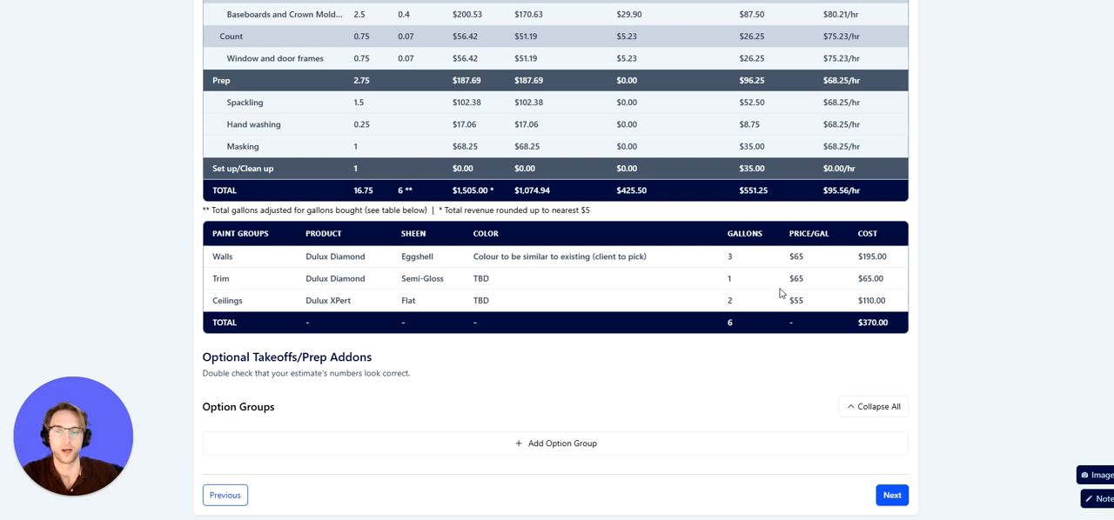
{"action": "scroll", "coordinate": [780, 293], "scroll_direction": "down", "scroll_amount": 1}
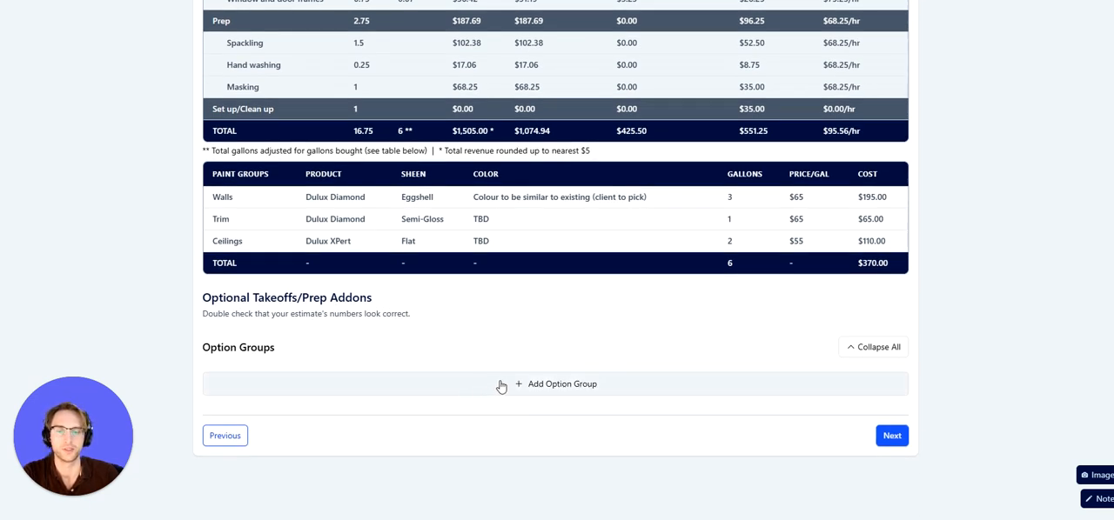
Proceed to the Editor and review the estimate preview, including subtotal, totals and terms
{"action": "left_click", "coordinate": [892, 437]}
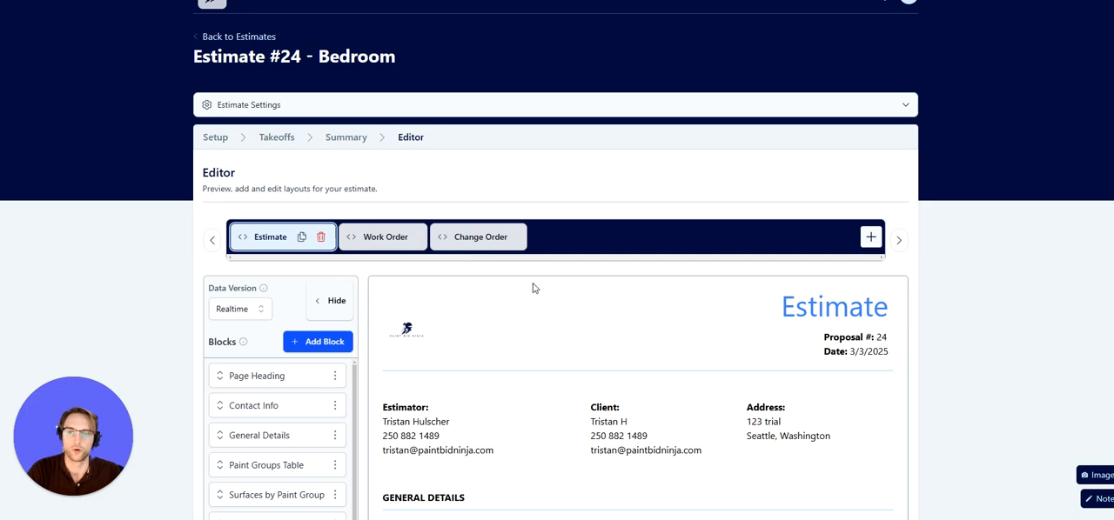
{"action": "scroll", "coordinate": [521, 265], "scroll_direction": "down", "scroll_amount": 2}
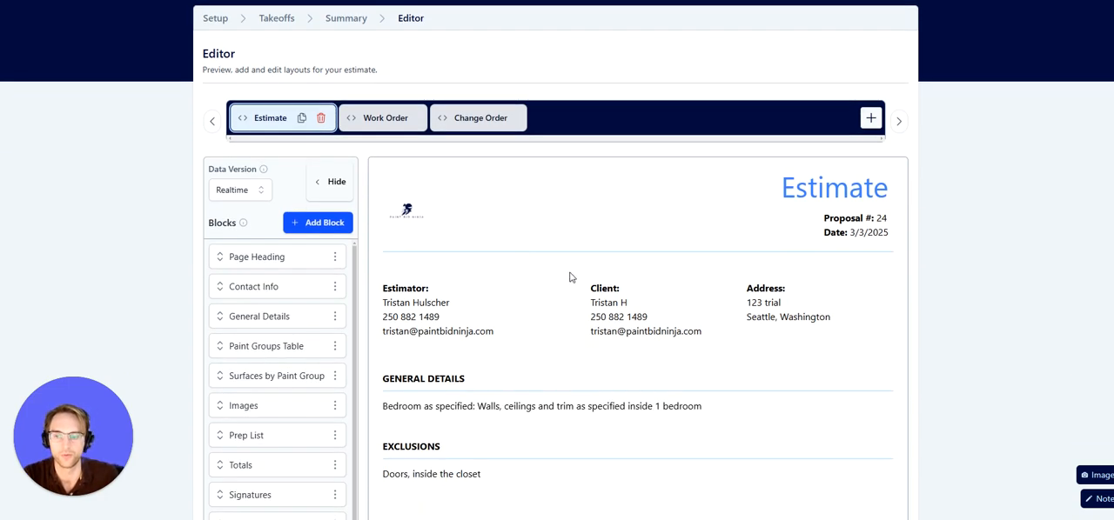
{"action": "scroll", "coordinate": [575, 275], "scroll_direction": "down", "scroll_amount": 2}
{"action": "scroll", "coordinate": [583, 273], "scroll_direction": "down", "scroll_amount": 15}
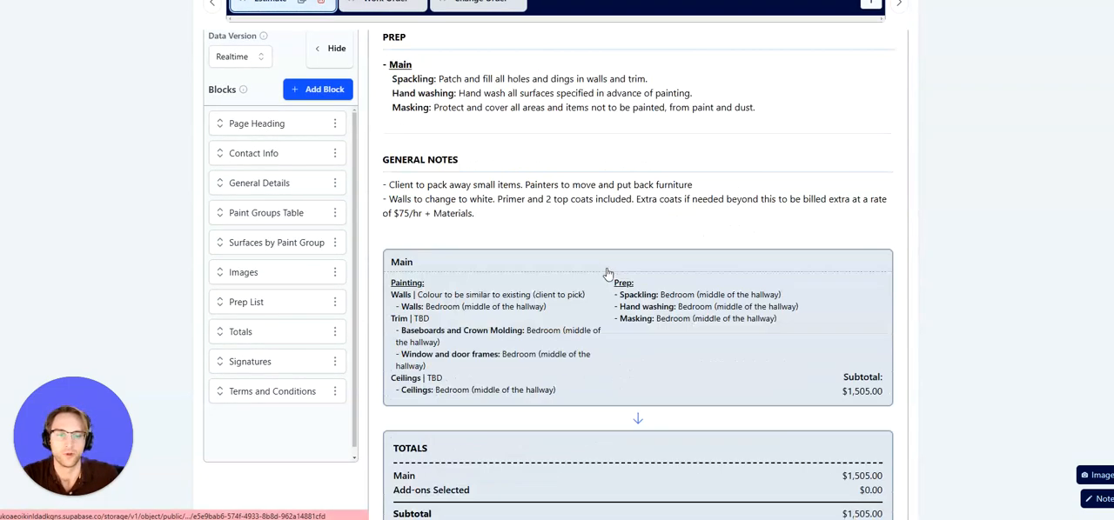
{"action": "left_click_drag", "start_coordinate": [850, 335], "coordinate": [882, 332]}
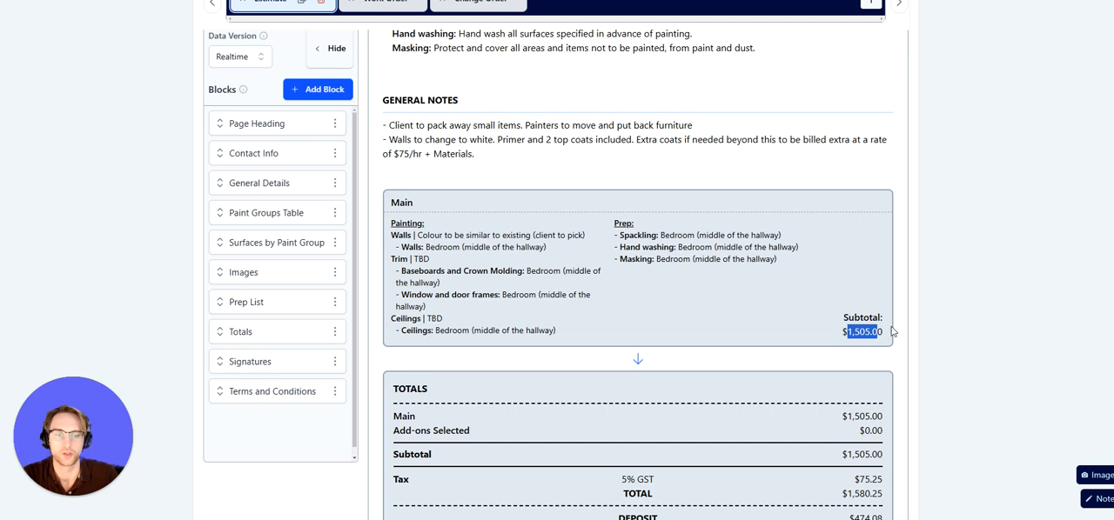
{"action": "left_click", "coordinate": [870, 296]}
{"action": "scroll", "coordinate": [872, 302], "scroll_direction": "down", "scroll_amount": 2}
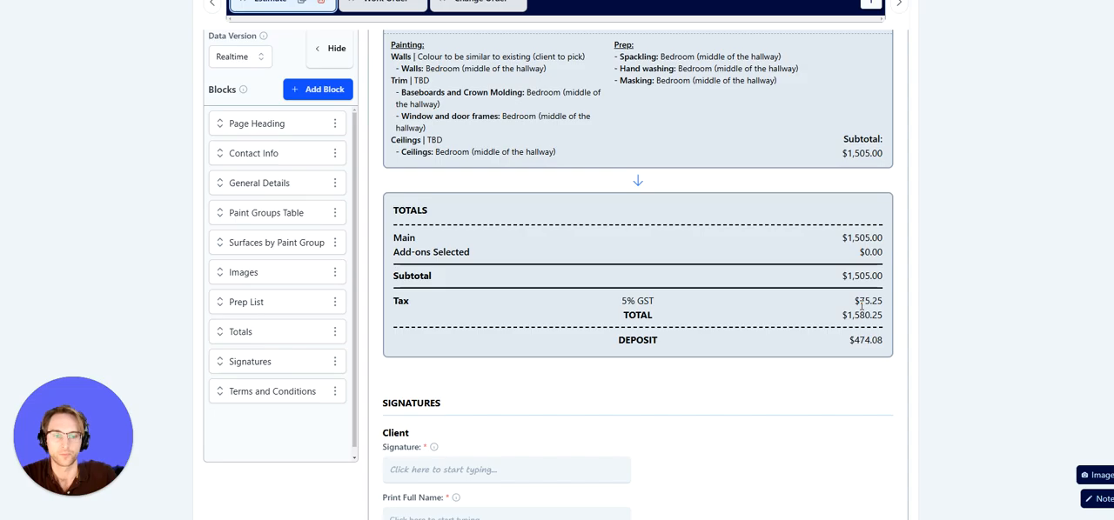
{"action": "scroll", "coordinate": [861, 304], "scroll_direction": "down", "scroll_amount": 15}
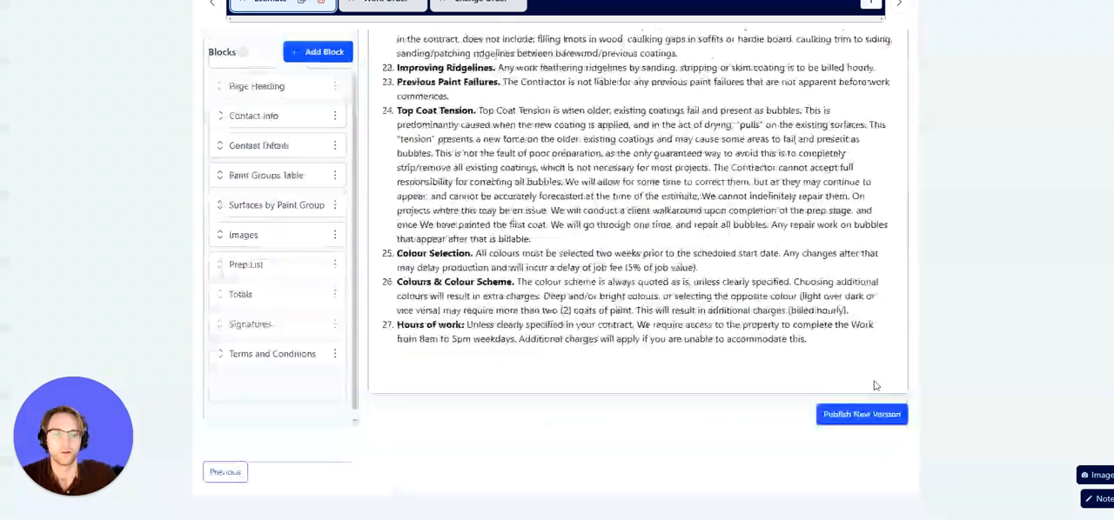
{"action": "scroll", "coordinate": [842, 347], "scroll_direction": "up", "scroll_amount": 2}
{"action": "scroll", "coordinate": [843, 346], "scroll_direction": "up", "scroll_amount": 15}
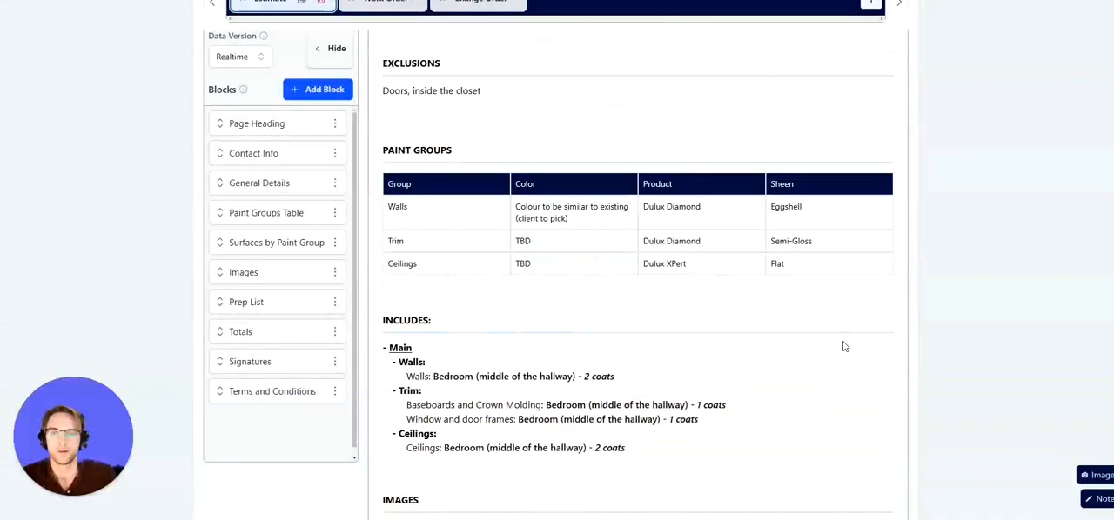
{"action": "scroll", "coordinate": [842, 346], "scroll_direction": "up", "scroll_amount": 6}
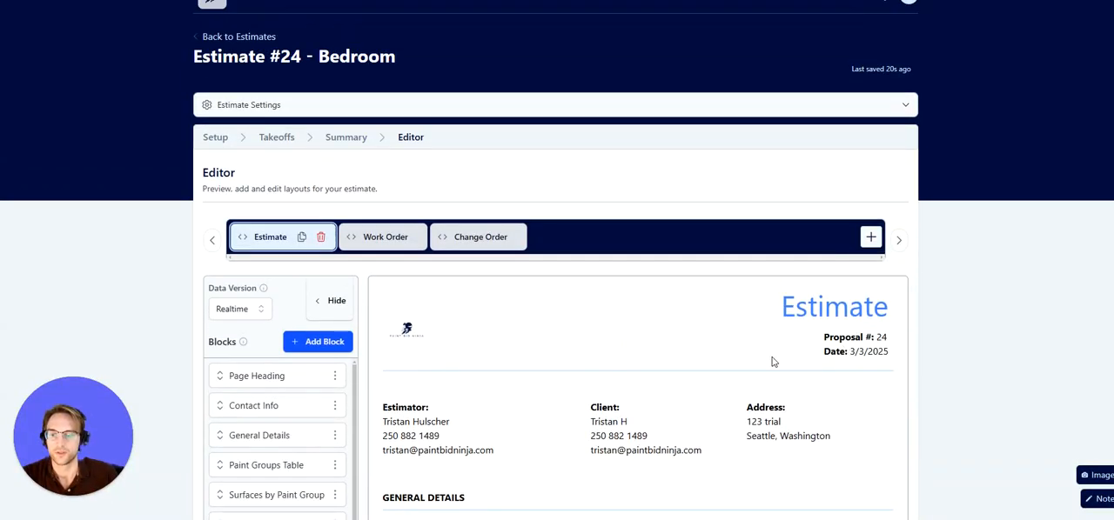